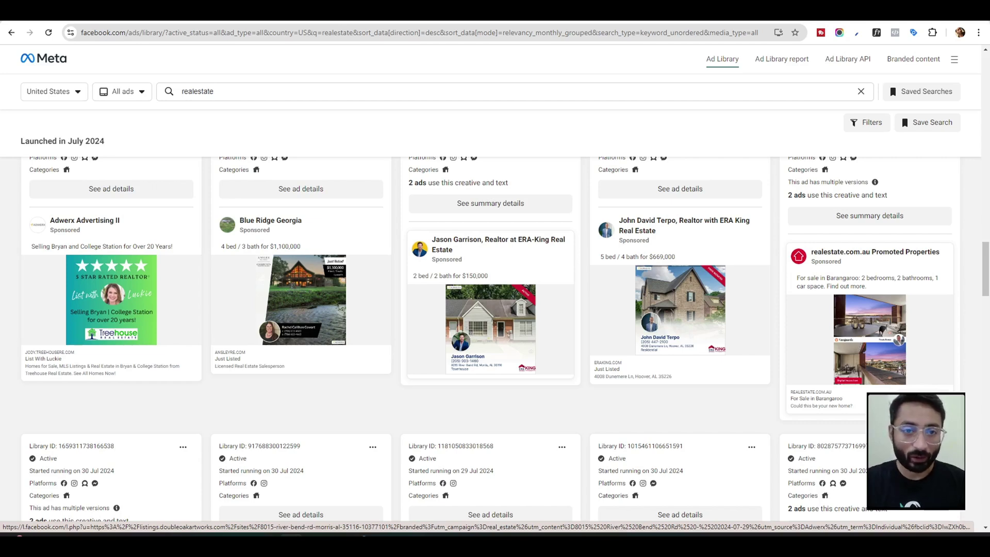
{"action": "left_click", "coordinate": [289, 10]}
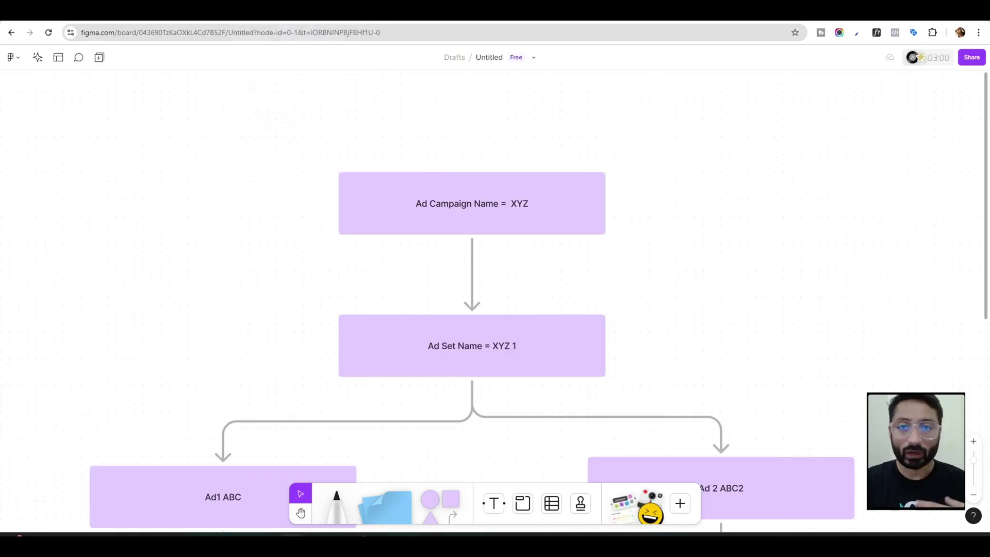
{"action": "key", "text": "ctrl+Tab"}
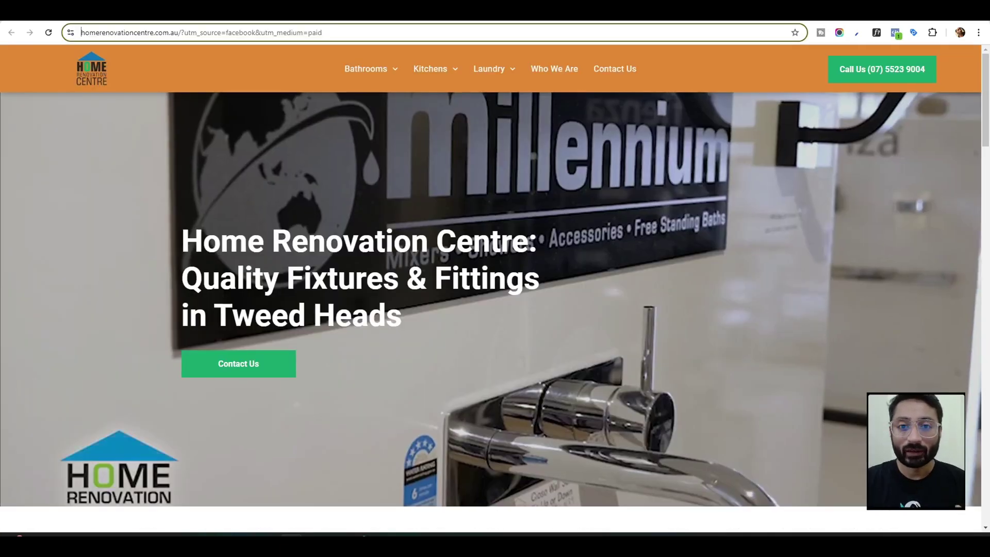
{"action": "key", "text": "ctrl+Tab"}
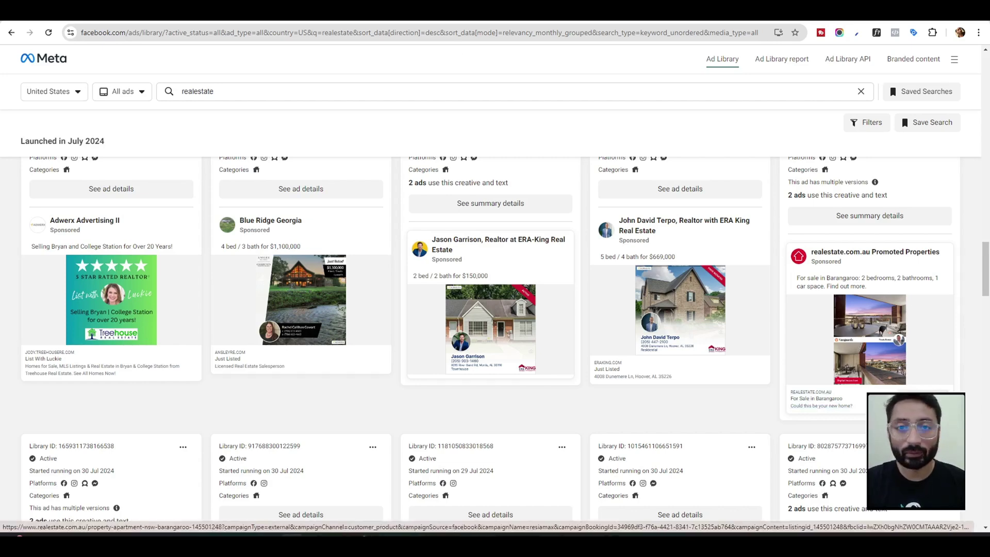
Step: Highlight the UTM source and medium parameters in the Home Renovation Centre page's web address to examine them
{"action": "key", "text": "ctrl+Tab"}
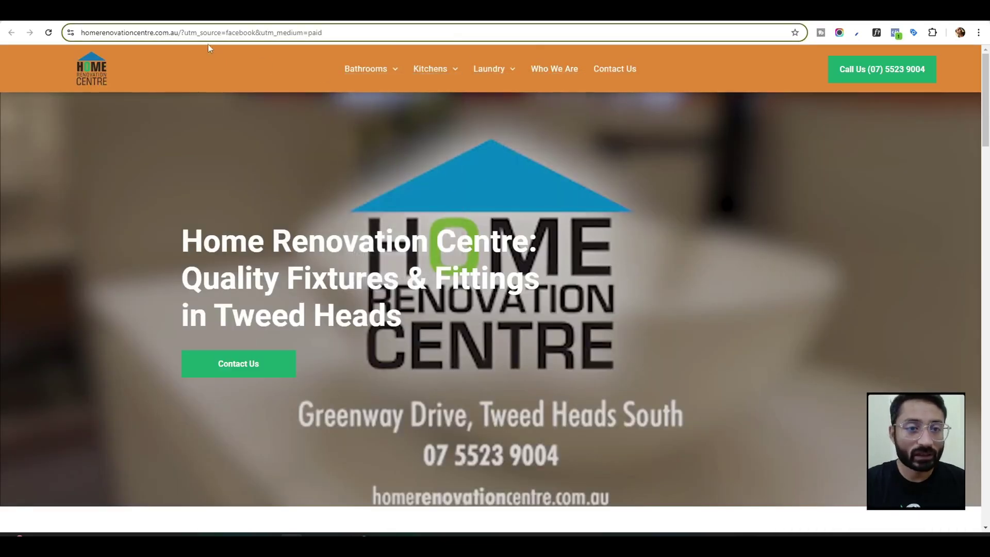
{"action": "left_click_drag", "start_coordinate": [180, 32], "coordinate": [390, 32]}
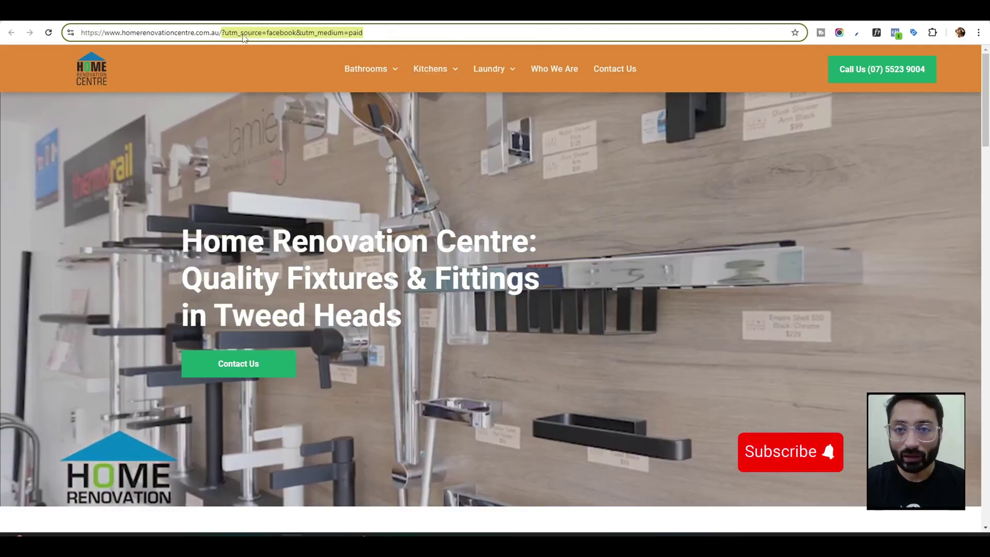
{"action": "mouse_move", "coordinate": [441, 73]}
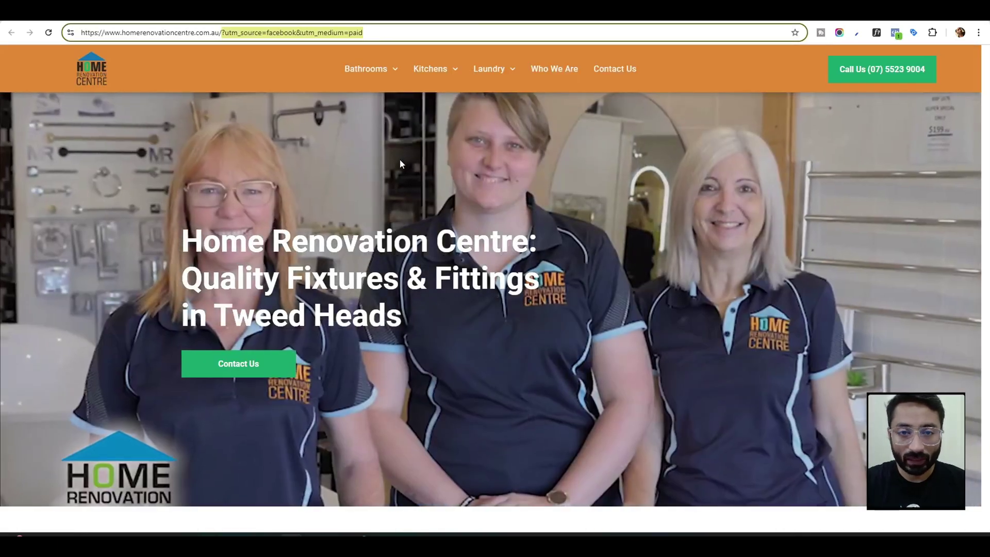
{"action": "mouse_move", "coordinate": [352, 82]}
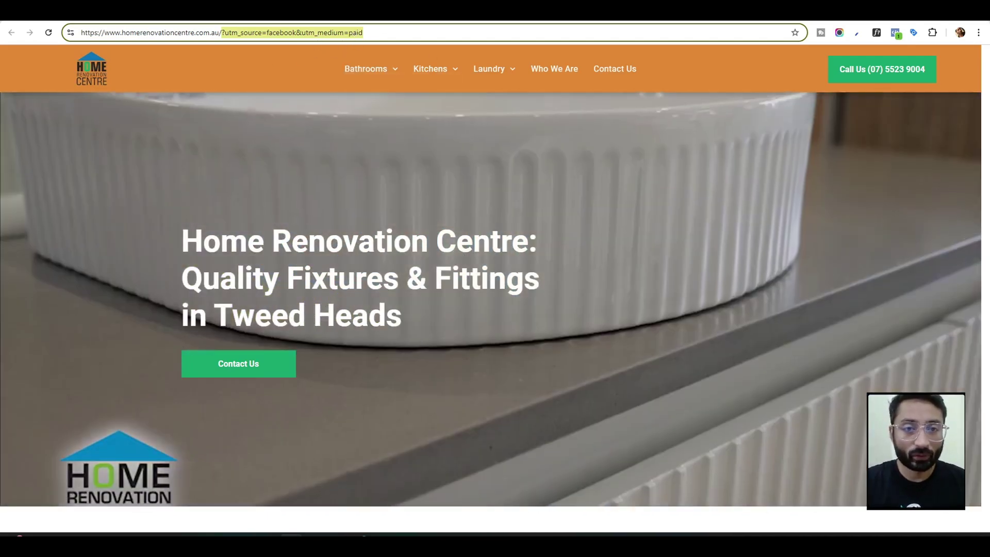
Step: Highlight the UTM source, medium and campaign parameters in the Willis Allen listing's web address to examine them
{"action": "key", "text": "ctrl+Tab"}
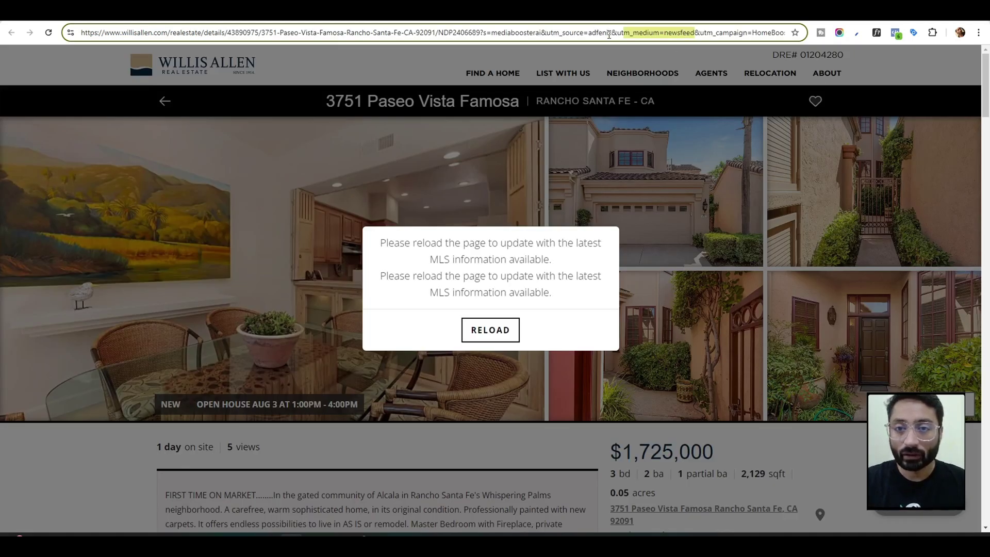
{"action": "left_click", "coordinate": [609, 33]}
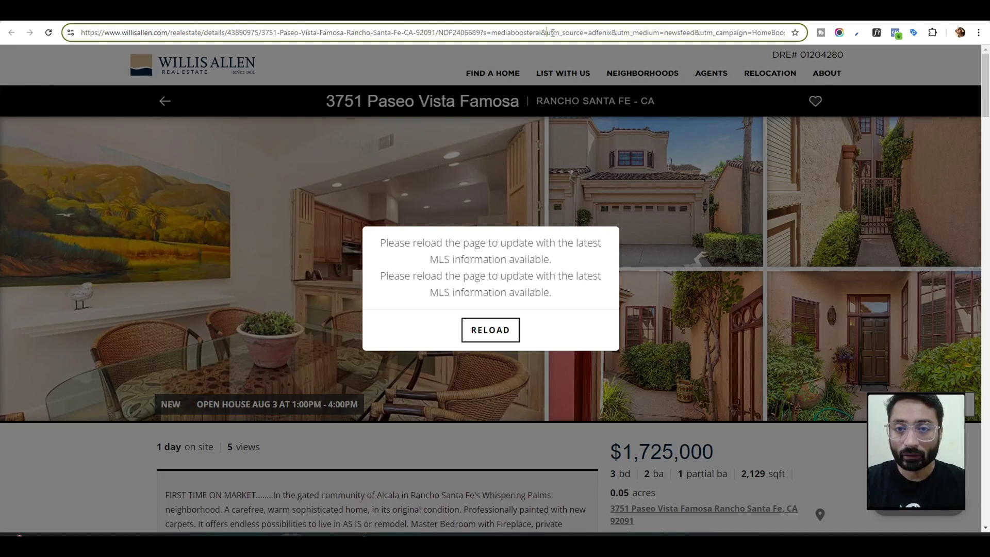
{"action": "left_click_drag", "start_coordinate": [550, 33], "coordinate": [811, 31]}
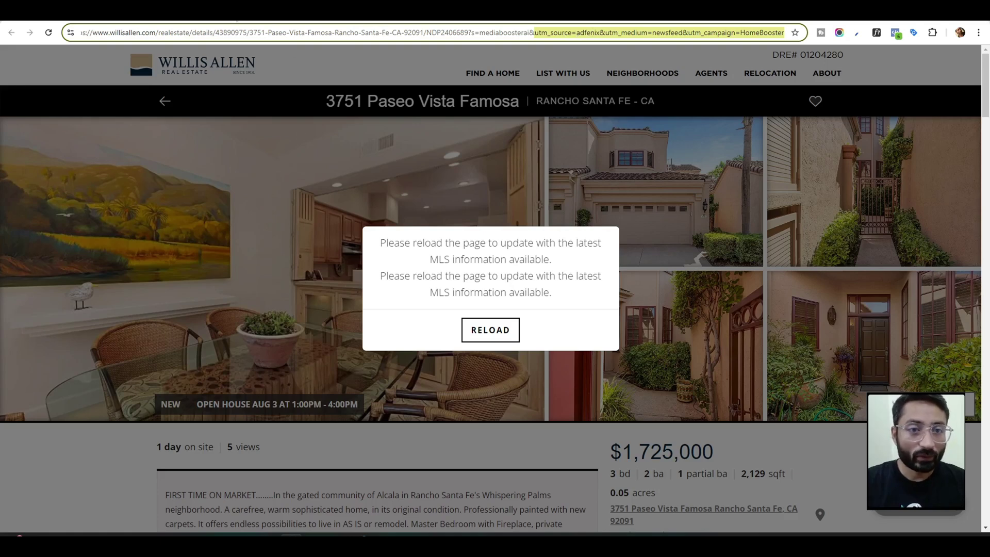
Step: Switch to the Figma board and examine the diagram's flow from the ad campaign through the ad set to the two ads
{"action": "left_click", "coordinate": [268, 10]}
{"action": "scroll", "coordinate": [692, 231], "scroll_direction": "down", "scroll_amount": 1}
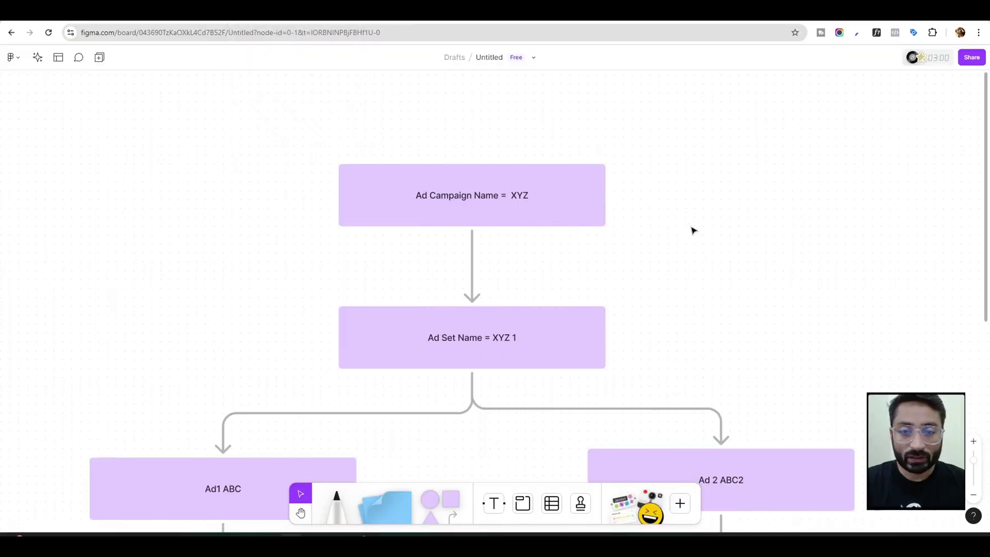
{"action": "scroll", "coordinate": [693, 231], "scroll_direction": "down", "scroll_amount": 1}
{"action": "scroll", "coordinate": [692, 230], "scroll_direction": "down", "scroll_amount": 2}
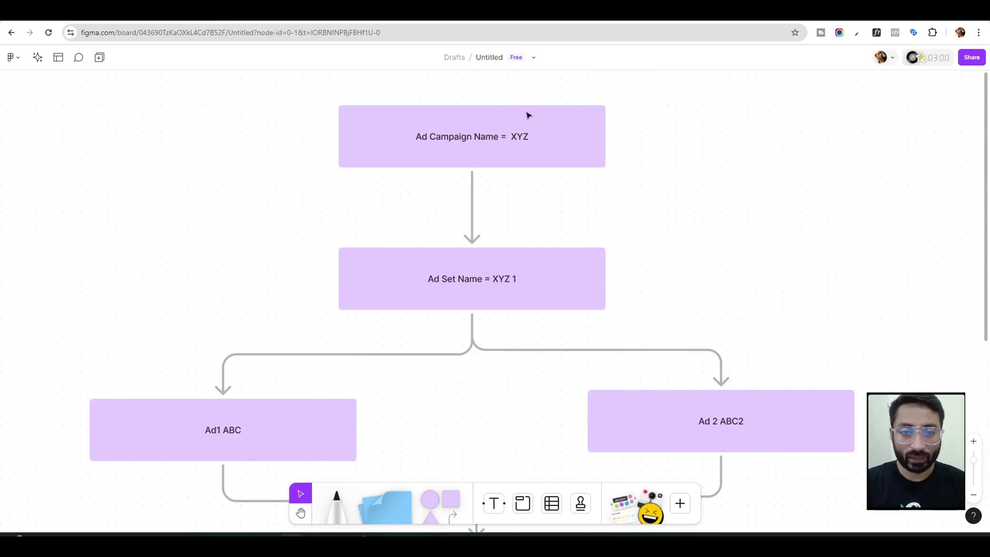
{"action": "scroll", "coordinate": [578, 146], "scroll_direction": "down", "scroll_amount": 8}
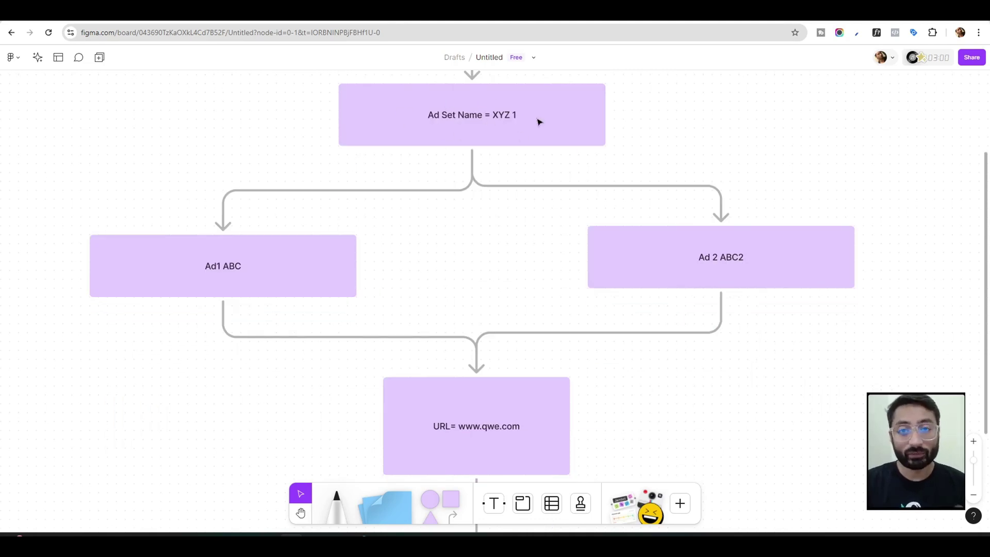
{"action": "left_click", "coordinate": [307, 274]}
{"action": "left_click", "coordinate": [667, 273]}
{"action": "scroll", "coordinate": [552, 233], "scroll_direction": "down", "scroll_amount": 1}
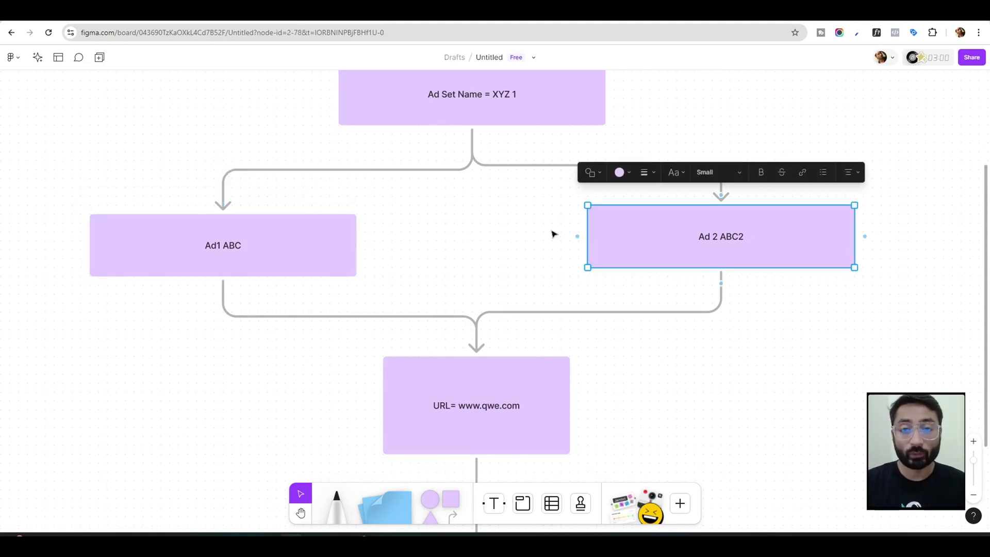
{"action": "left_click", "coordinate": [552, 233]}
{"action": "scroll", "coordinate": [551, 257], "scroll_direction": "down", "scroll_amount": 5}
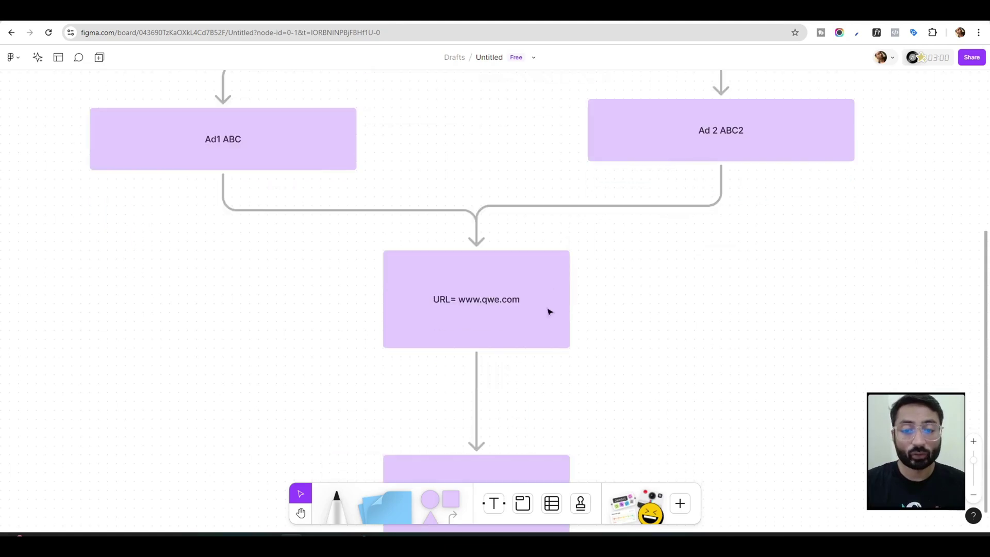
Step: Examine how both ads lead to the shared URL box and the conversion box in the diagram
{"action": "left_click", "coordinate": [542, 320]}
{"action": "scroll", "coordinate": [542, 321], "scroll_direction": "down", "scroll_amount": 1}
{"action": "scroll", "coordinate": [541, 320], "scroll_direction": "down", "scroll_amount": 5}
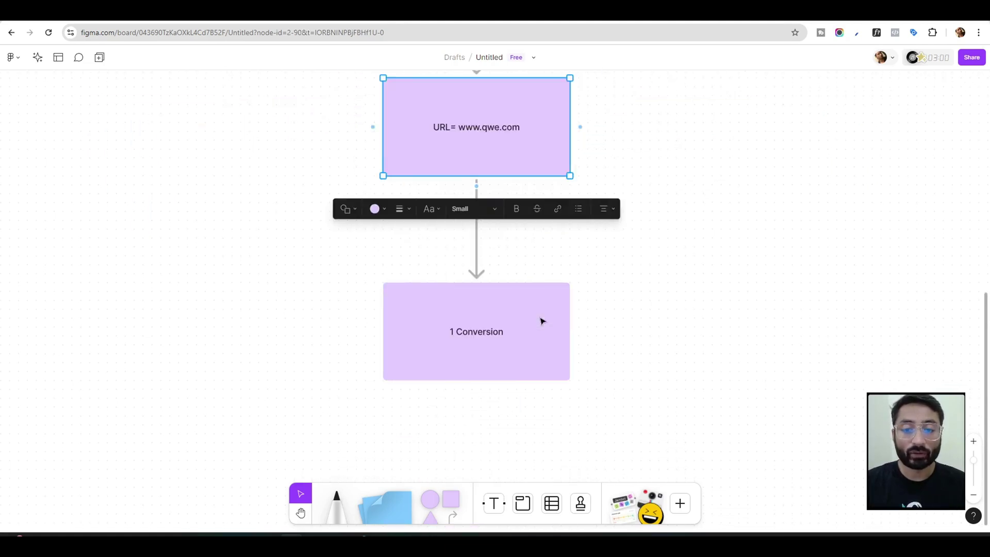
{"action": "left_click", "coordinate": [541, 320]}
{"action": "scroll", "coordinate": [628, 233], "scroll_direction": "down", "scroll_amount": 1}
{"action": "scroll", "coordinate": [628, 233], "scroll_direction": "down", "scroll_amount": 1}
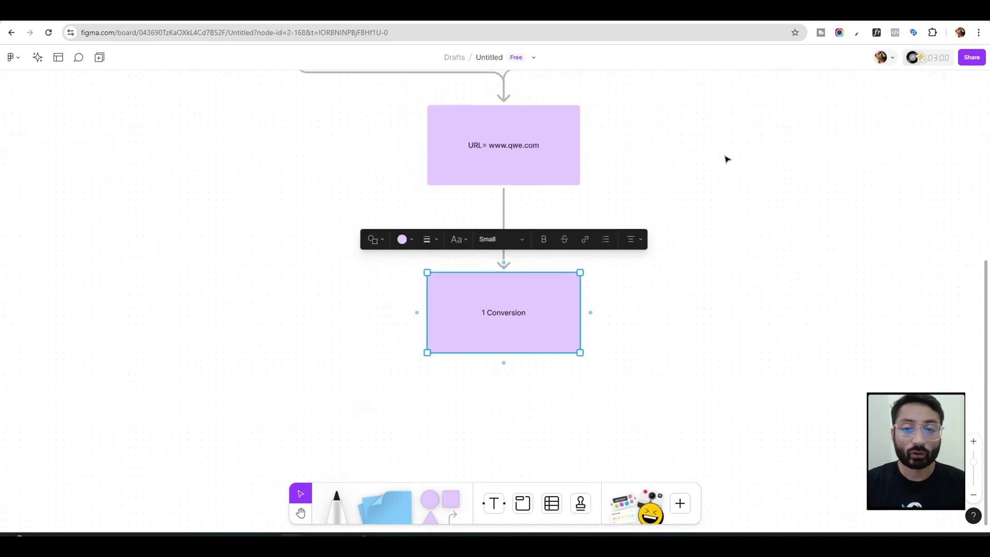
{"action": "left_click_drag", "start_coordinate": [724, 141], "coordinate": [676, 256]}
{"action": "left_click", "coordinate": [330, 143]}
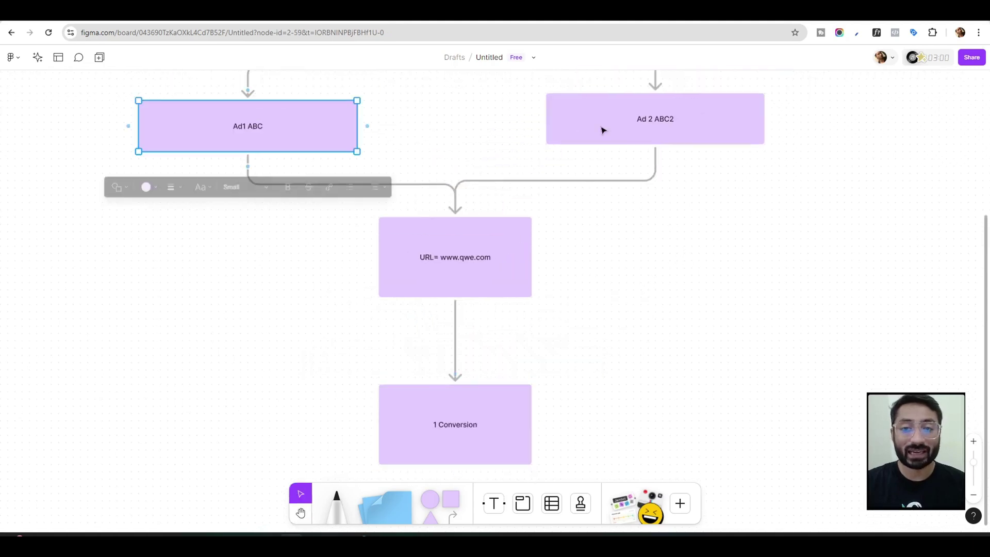
{"action": "left_click", "coordinate": [603, 128]}
{"action": "key", "text": "Escape"}
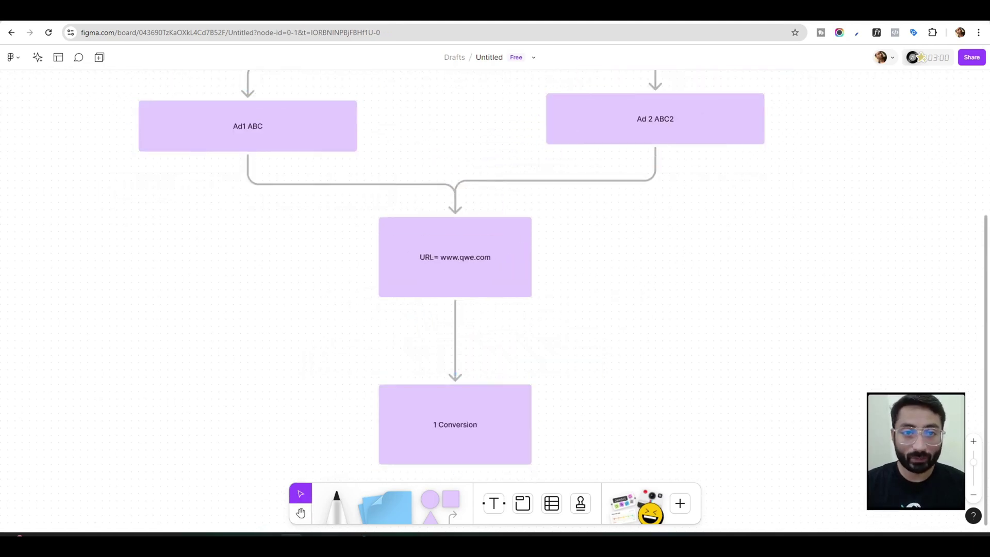
Step: Switch to Ads Manager and create an Auction campaign with the Traffic objective, using the manual traffic campaign setup
{"action": "left_click", "coordinate": [314, 11]}
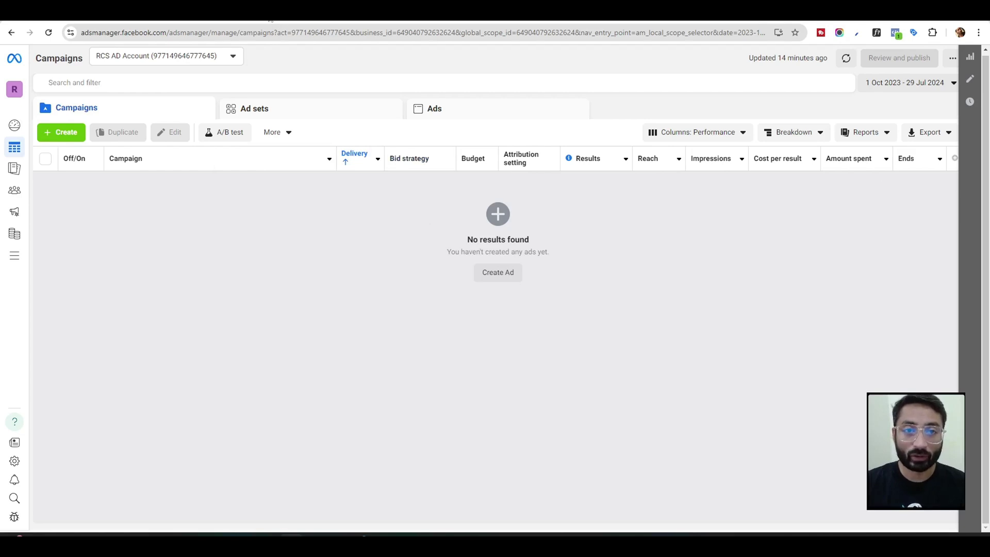
{"action": "left_click", "coordinate": [270, 10]}
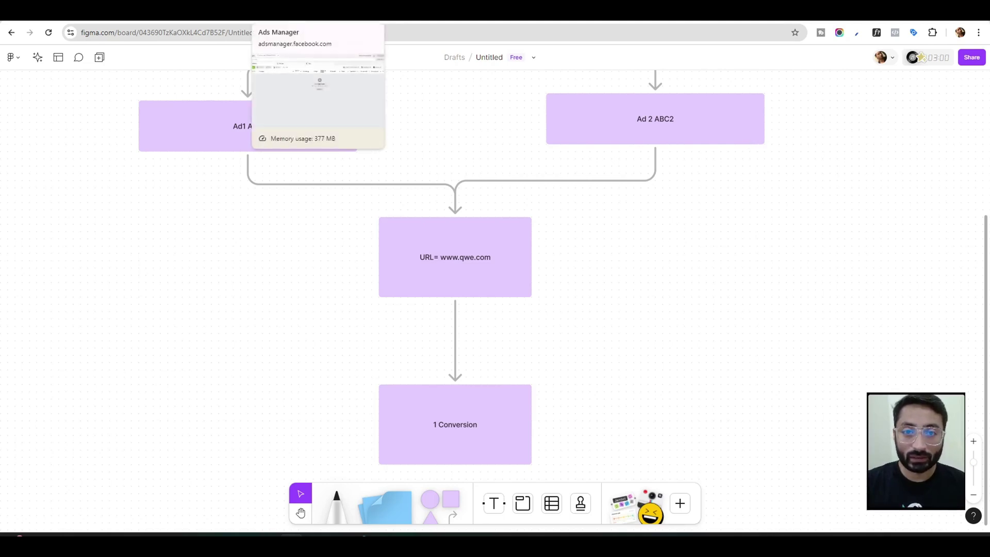
{"action": "left_click", "coordinate": [310, 10]}
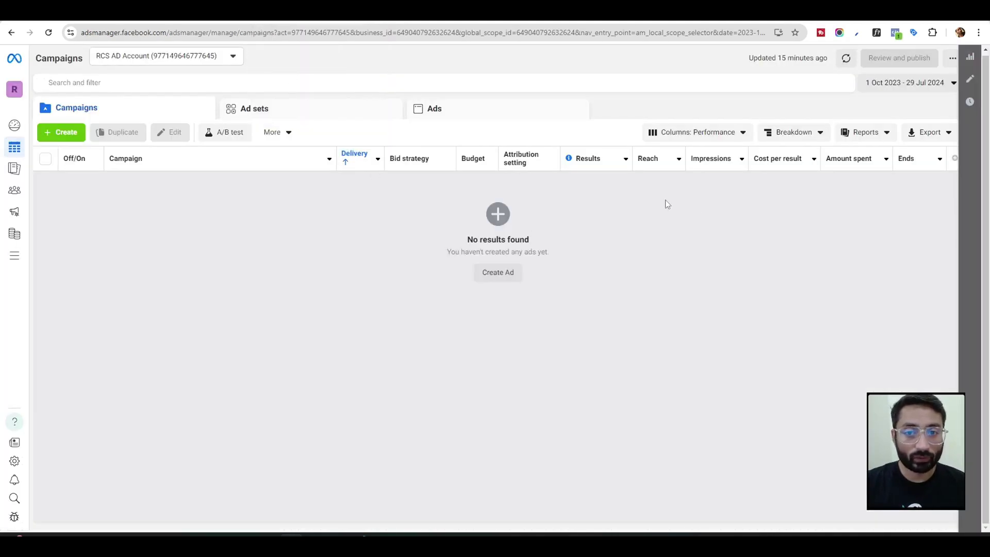
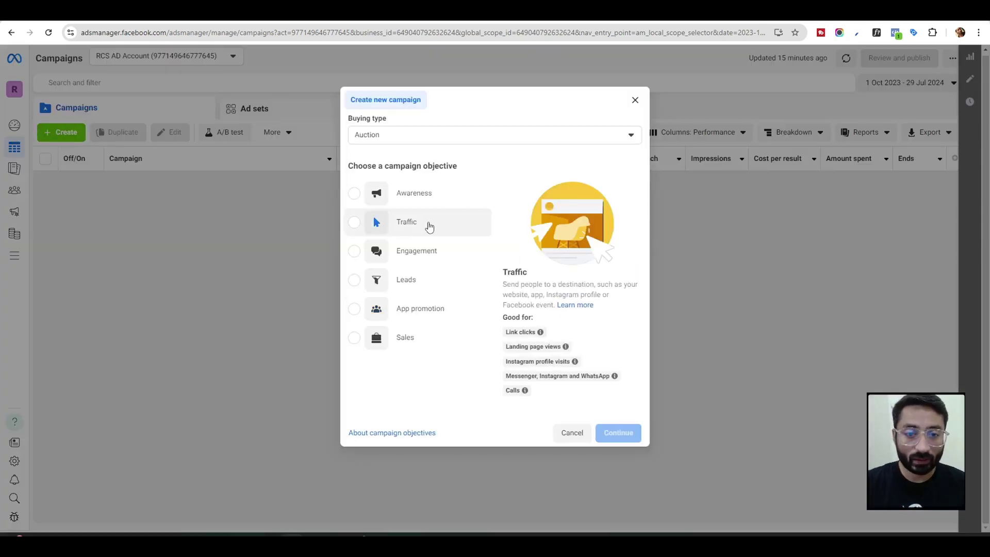
{"action": "left_click", "coordinate": [625, 434]}
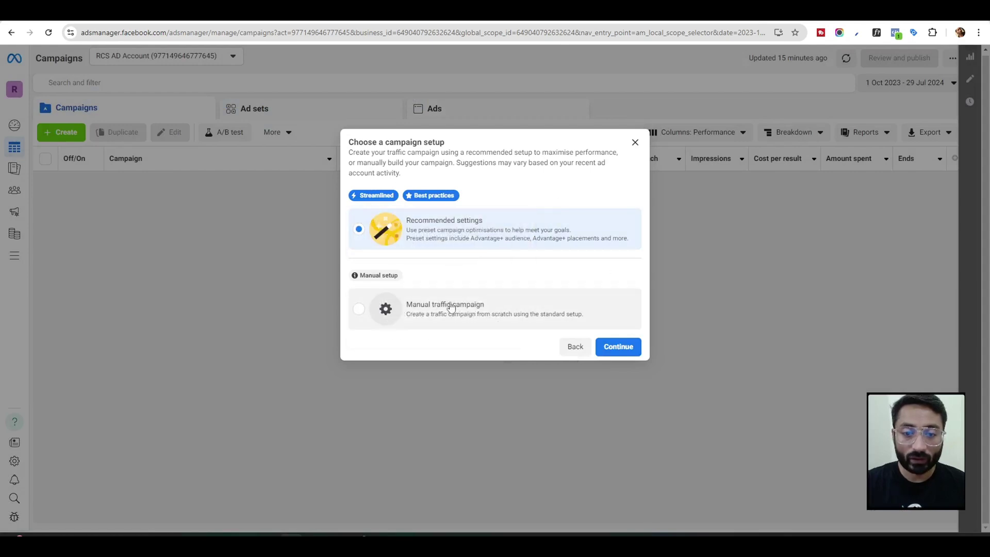
{"action": "left_click", "coordinate": [423, 310]}
{"action": "left_click", "coordinate": [617, 347]}
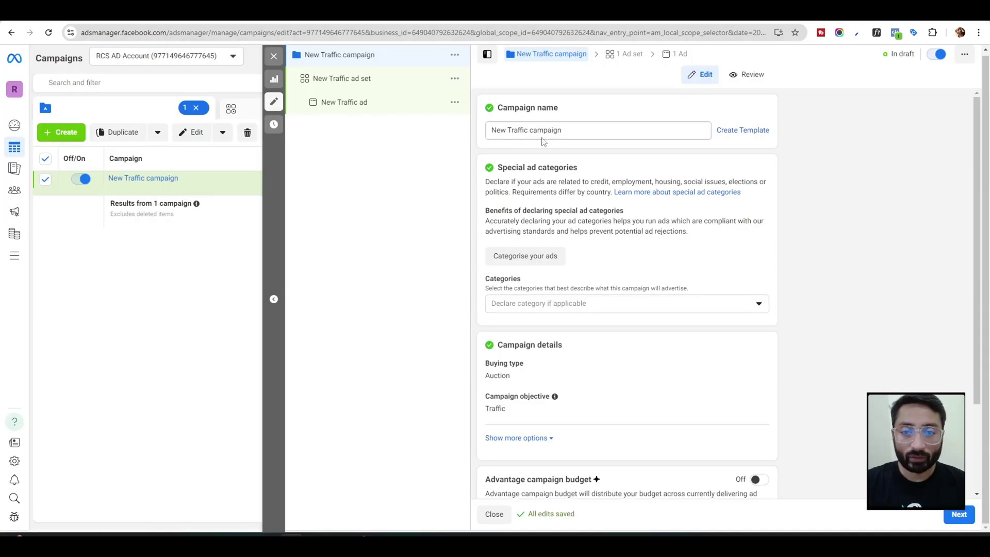
Step: Rename the new traffic campaign as "XYZ campaign"
{"action": "left_click", "coordinate": [348, 78]}
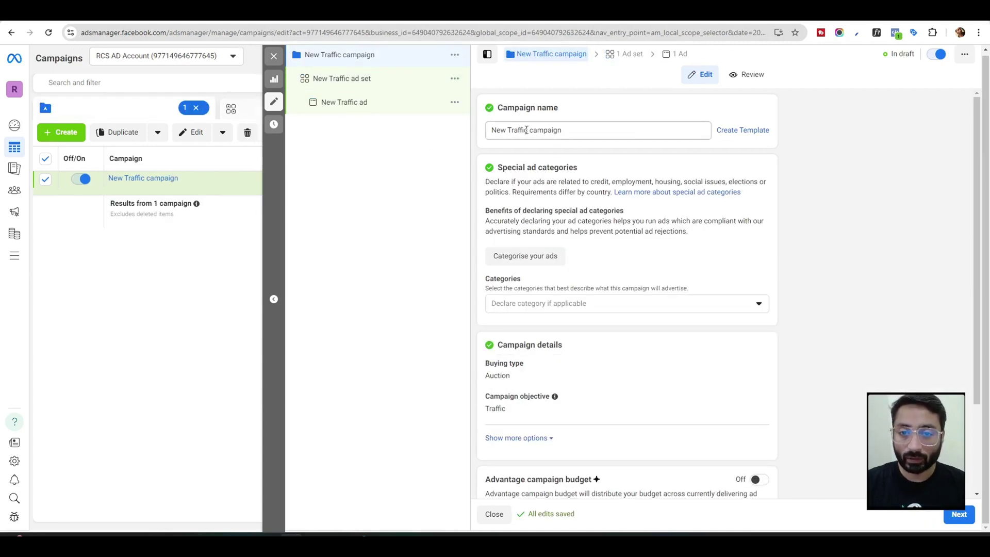
{"action": "left_click_drag", "start_coordinate": [527, 130], "coordinate": [487, 134]}
{"action": "type", "text": "XYZ"}
Step: Rename the campaign's ad set as "ZYX 1 ad set"
{"action": "left_click", "coordinate": [360, 86]}
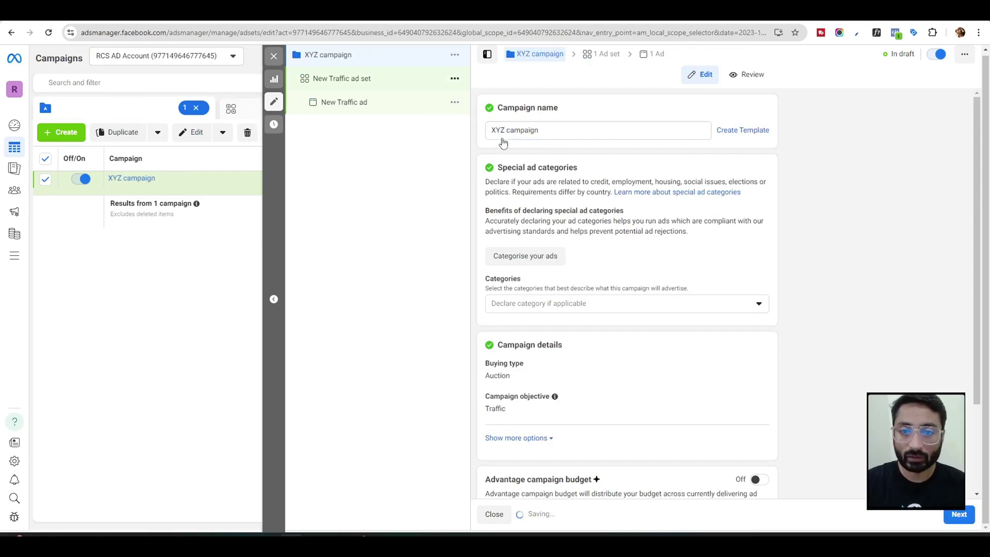
{"action": "left_click_drag", "start_coordinate": [527, 130], "coordinate": [487, 135]}
{"action": "type", "text": "ZYX 1 ad set"}
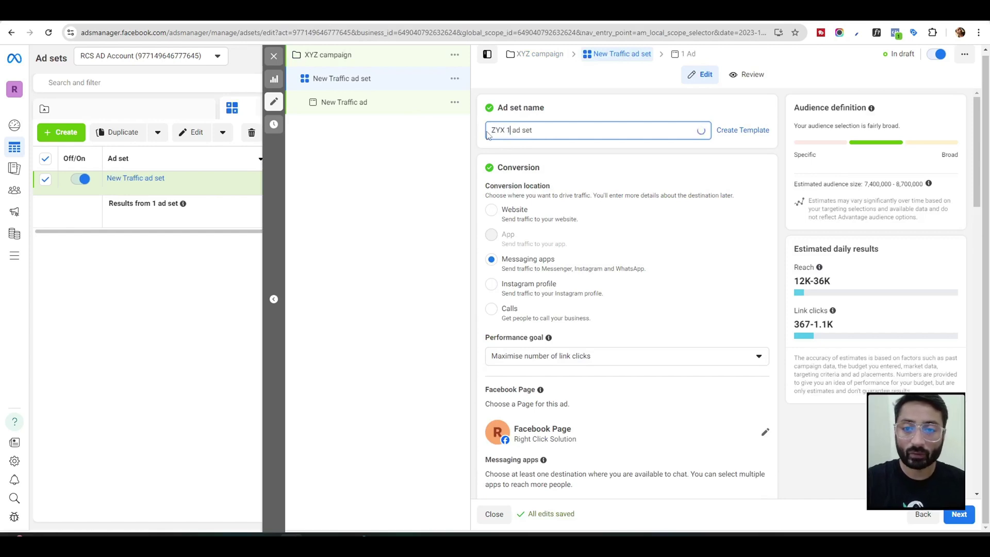
Step: Rename the ad inside the ad set as "New Traffic ad 1"
{"action": "left_click", "coordinate": [419, 104]}
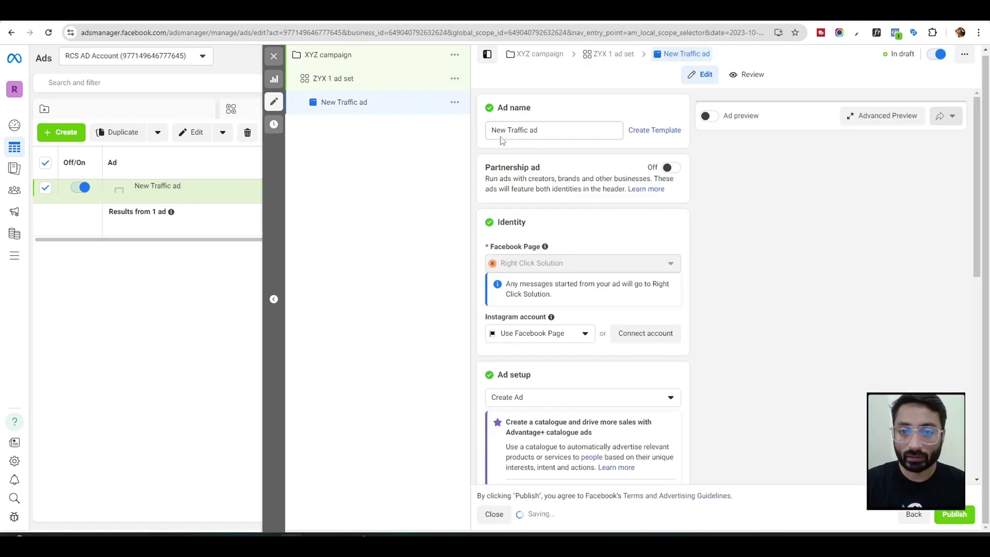
{"action": "left_click", "coordinate": [552, 131]}
{"action": "type", "text": "1"}
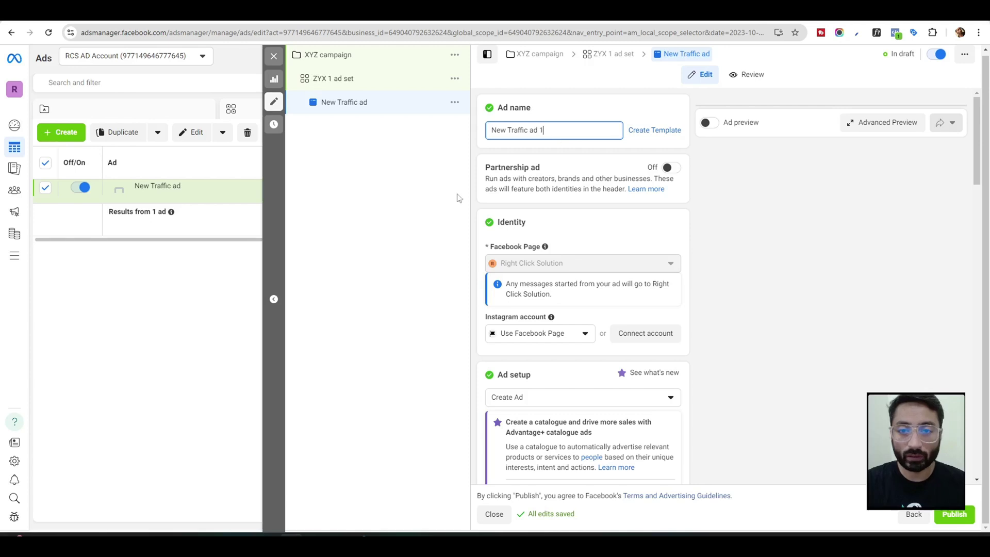
Step: Quickly duplicate New Traffic ad 1 within the same ad set and rename the copy as "New Traffic ad 2"
{"action": "left_click", "coordinate": [455, 102]}
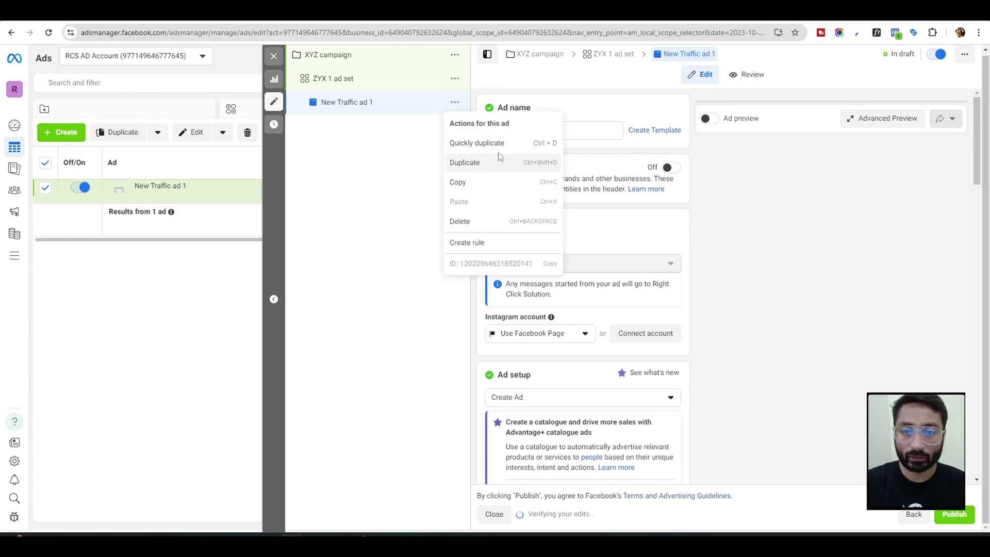
{"action": "left_click", "coordinate": [498, 144]}
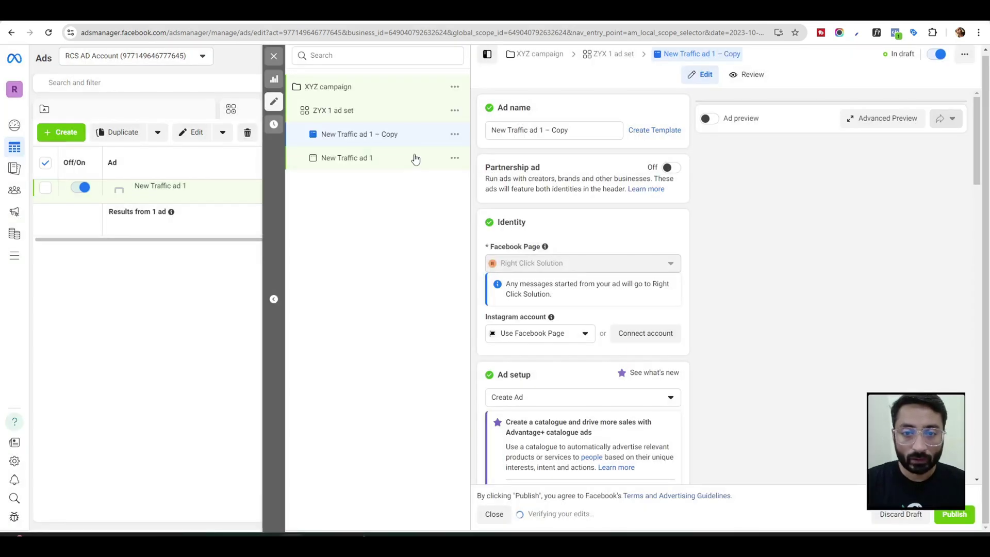
{"action": "left_click_drag", "start_coordinate": [538, 130], "coordinate": [611, 130]}
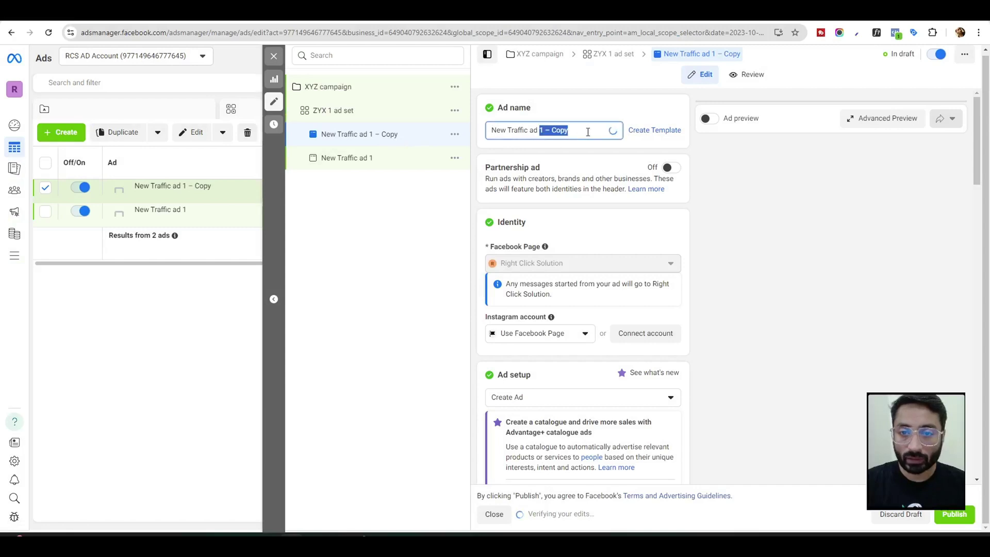
{"action": "type", "text": "2"}
{"action": "left_click", "coordinate": [437, 213]}
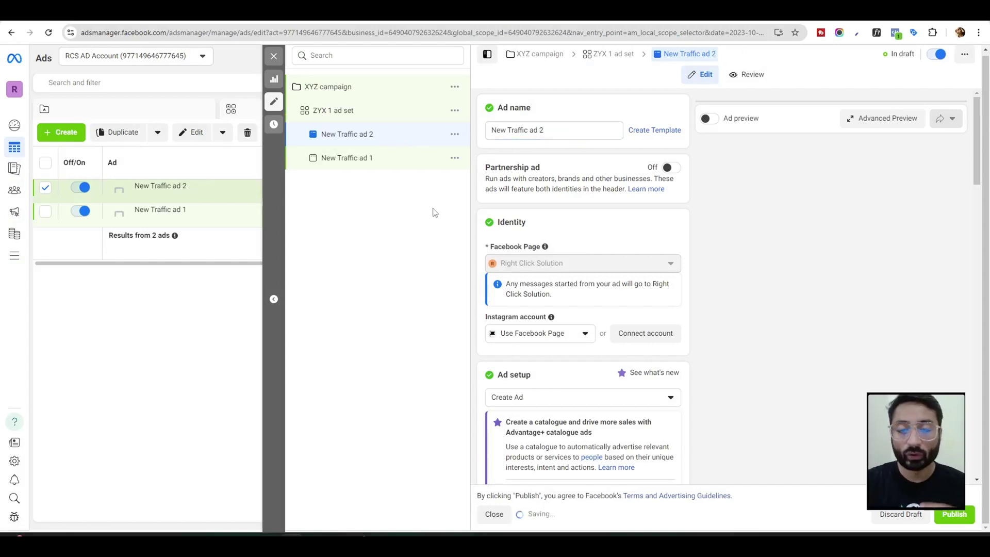
Step: Open the URL parameter builder in the tracking settings of New Traffic ad 1 and point out the campaign name field
{"action": "left_click", "coordinate": [375, 162]}
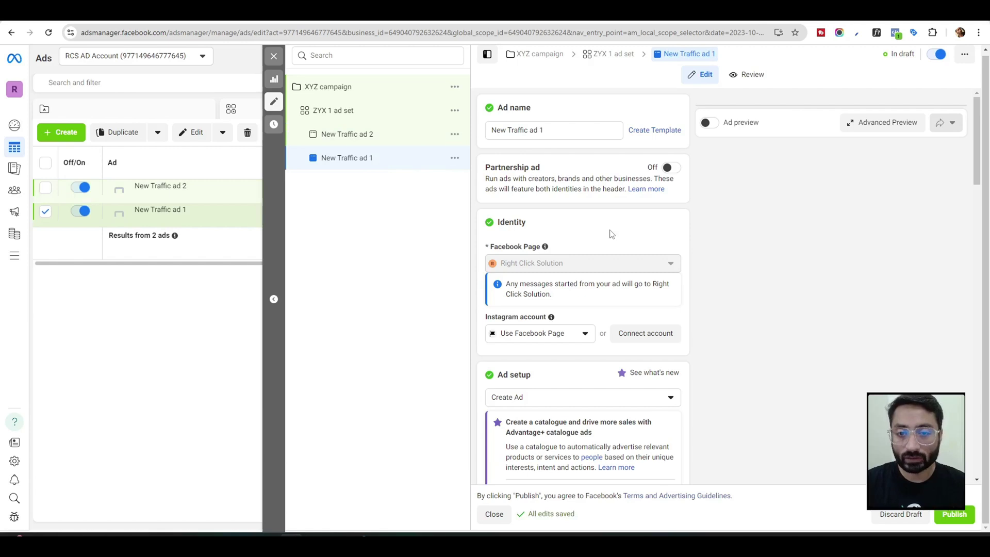
{"action": "scroll", "coordinate": [611, 234], "scroll_direction": "down", "scroll_amount": 20}
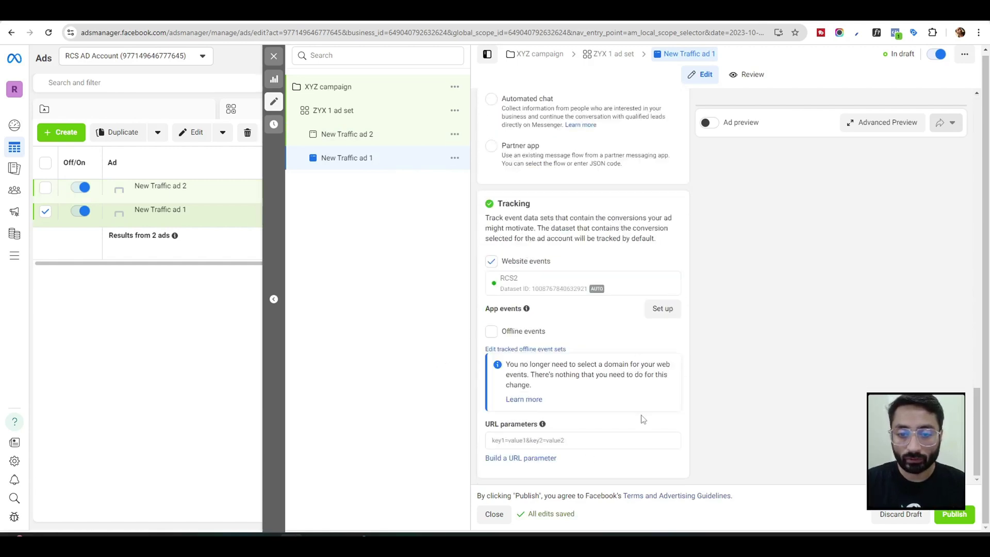
{"action": "left_click", "coordinate": [511, 463]}
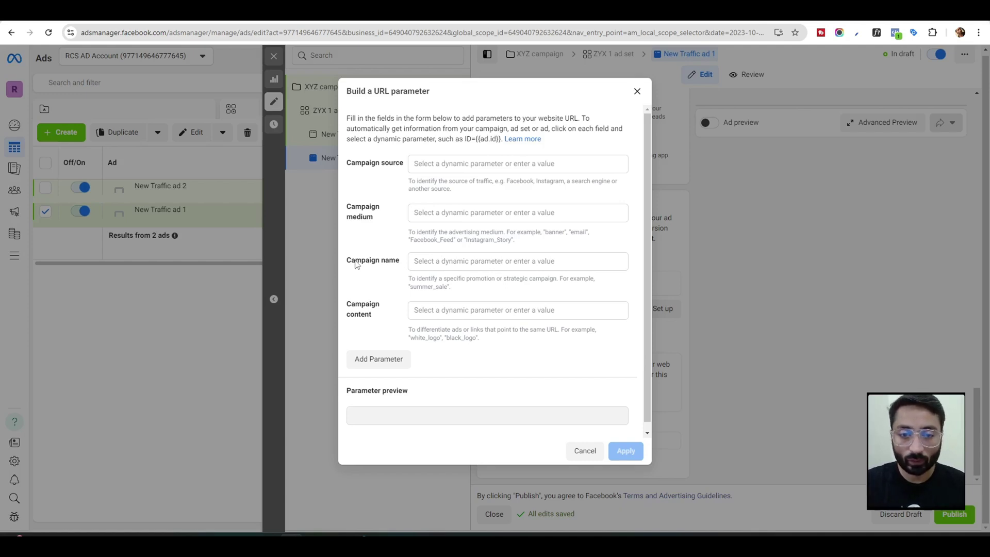
{"action": "left_click_drag", "start_coordinate": [348, 262], "coordinate": [404, 264]}
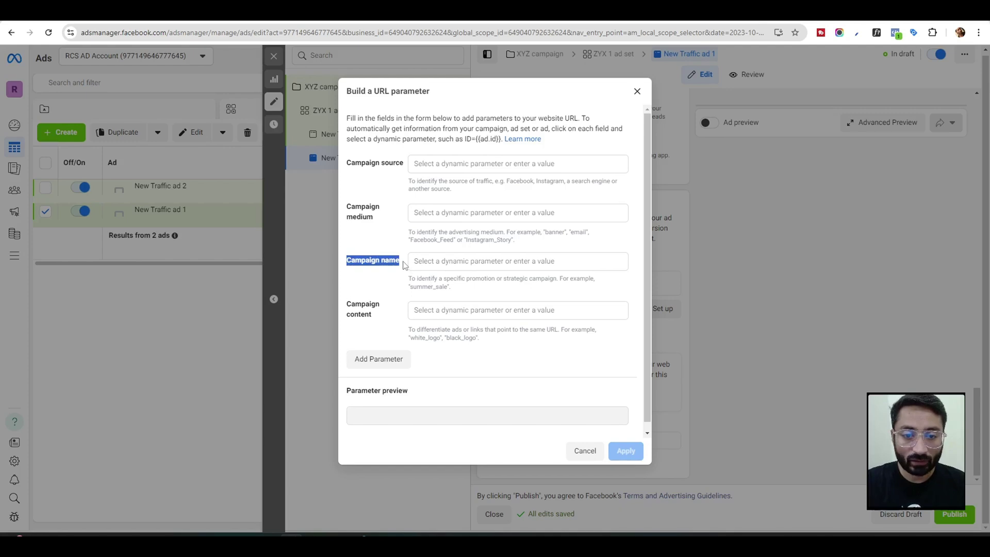
{"action": "left_click", "coordinate": [523, 263]}
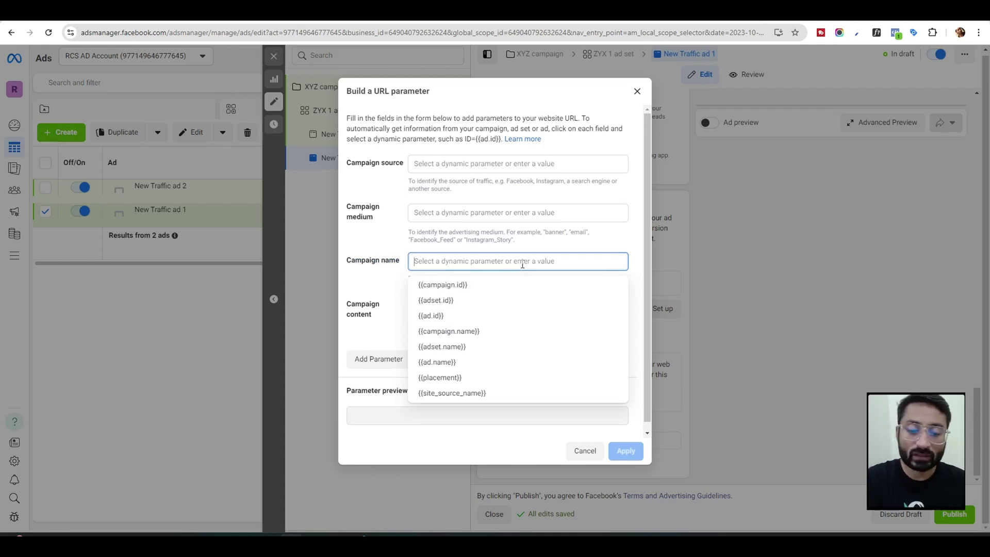
{"action": "type", "text": "xyz campaign"}
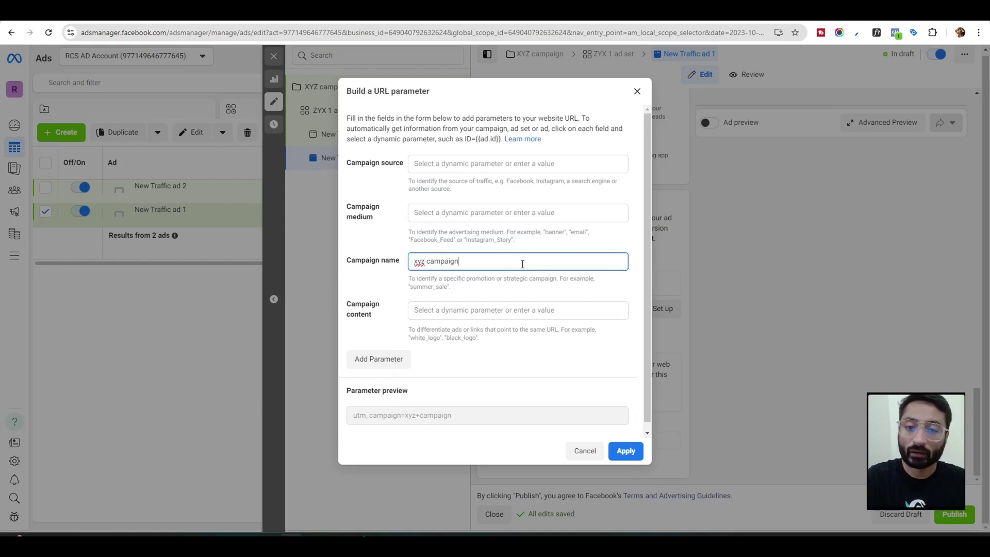
{"action": "type", "text": "1"}
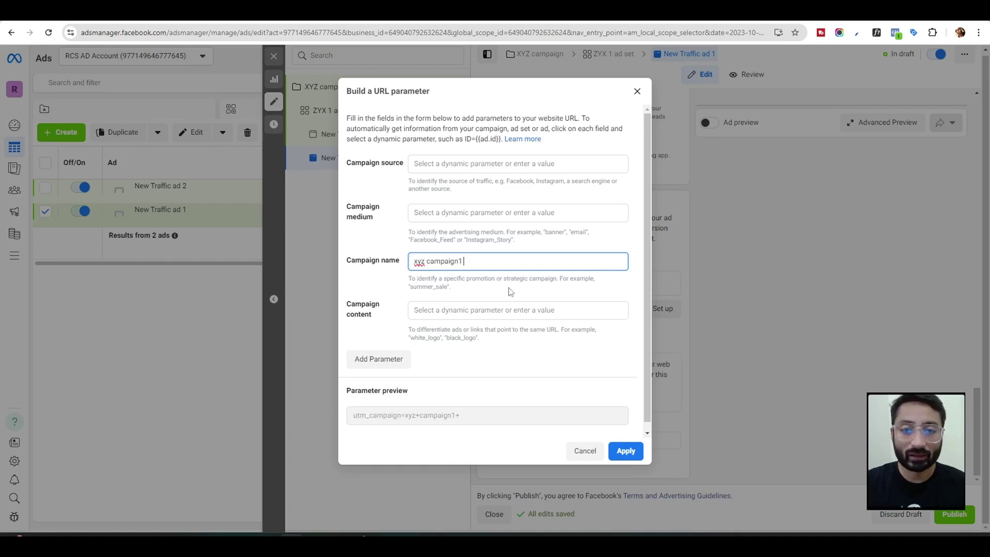
{"action": "key", "text": "ctrl+a"}
{"action": "key", "text": "BackSpace"}
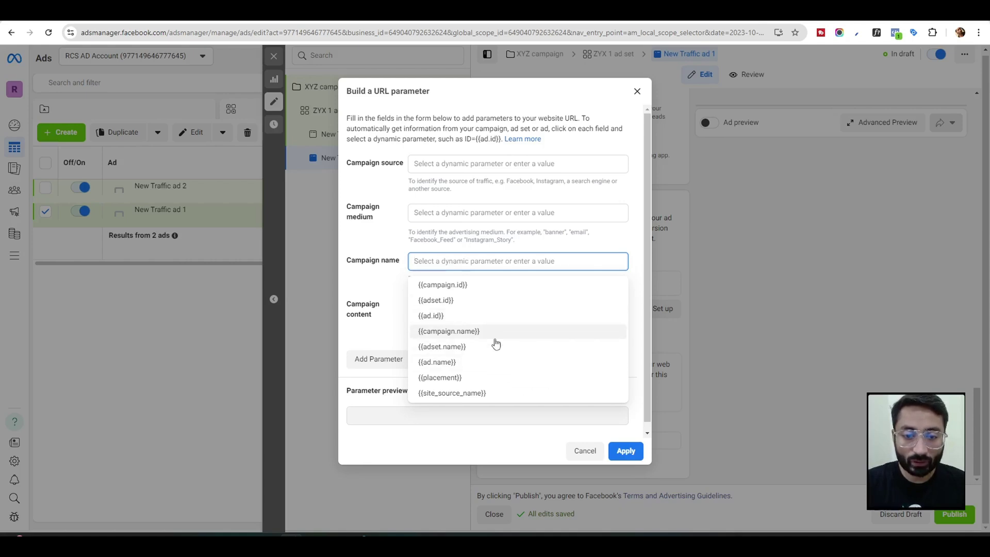
Step: Set the campaign name parameter to {{campaign.name}} and the campaign medium parameter to {{placement}}
{"action": "left_click", "coordinate": [452, 331]}
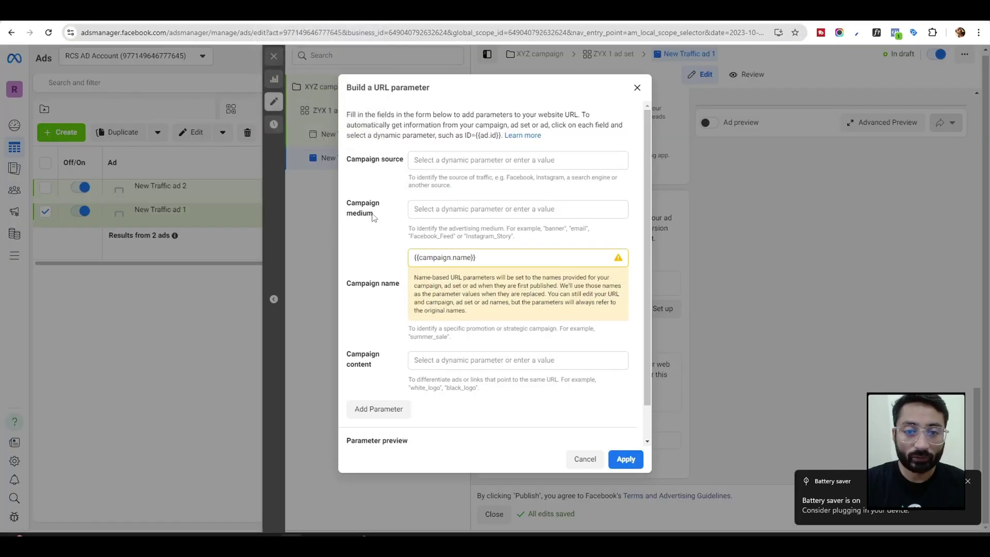
{"action": "left_click_drag", "start_coordinate": [374, 215], "coordinate": [345, 207]}
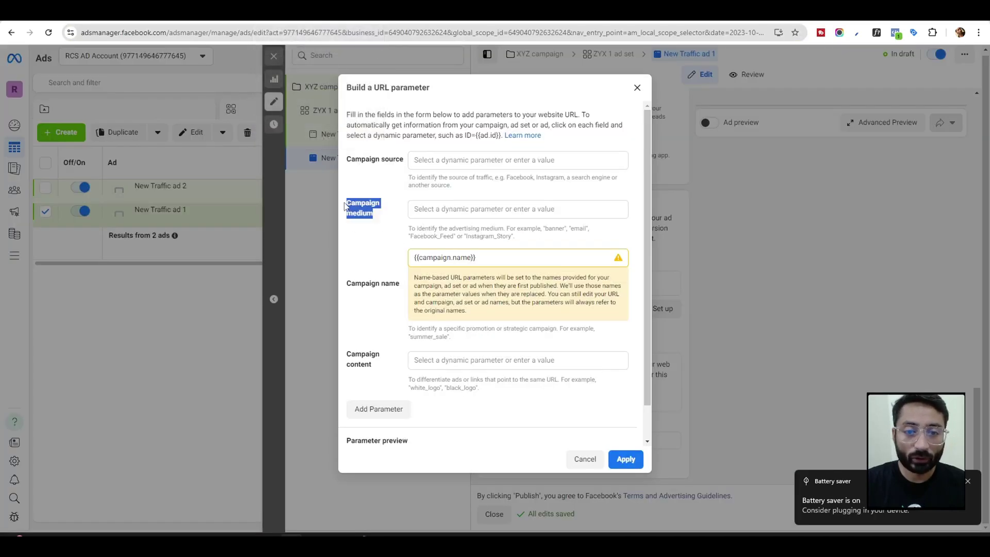
{"action": "left_click", "coordinate": [536, 211]}
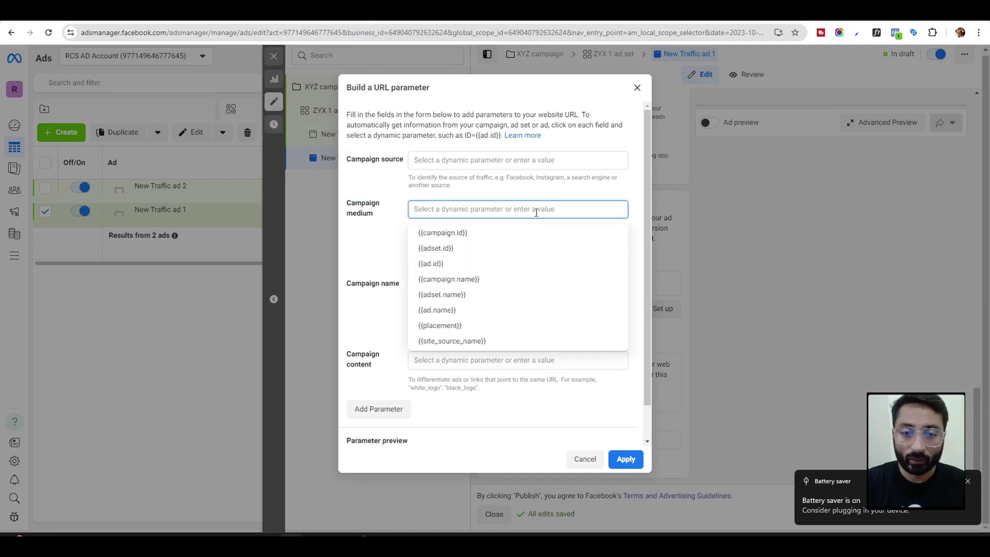
{"action": "left_click", "coordinate": [504, 329]}
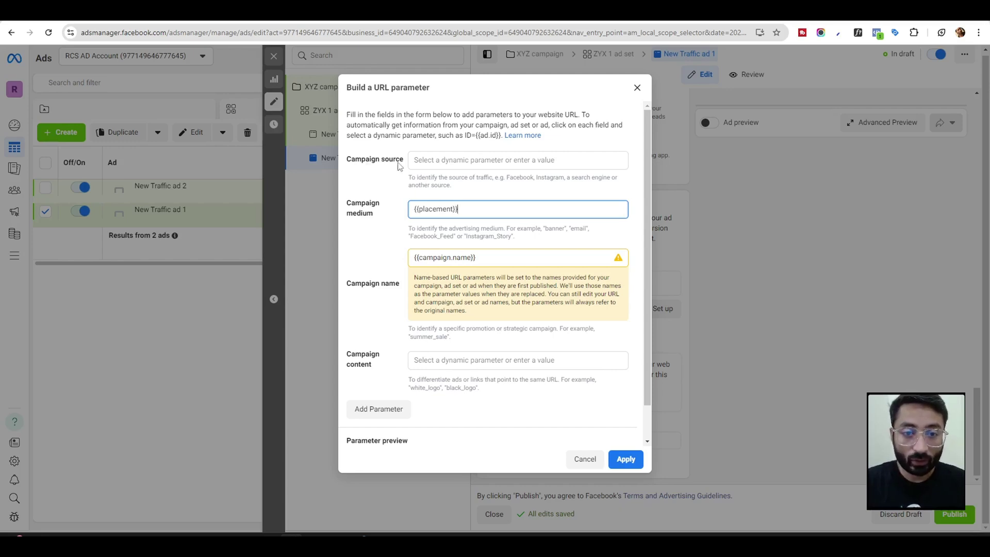
Step: Set the campaign source parameter to {{site_source_name}} and the campaign content parameter to {{ad.name}}
{"action": "left_click", "coordinate": [486, 159]}
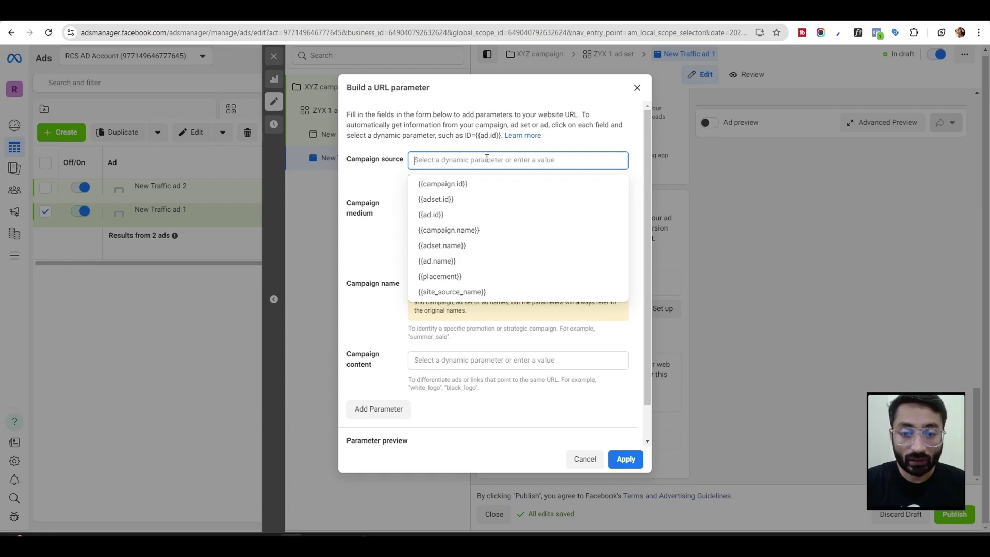
{"action": "left_click", "coordinate": [467, 292]}
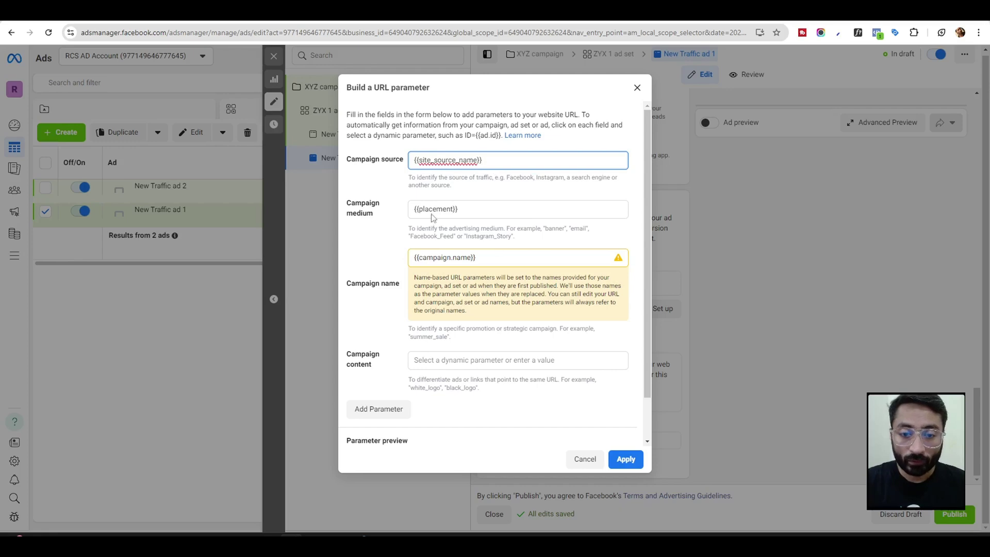
{"action": "left_click", "coordinate": [378, 323]}
{"action": "scroll", "coordinate": [378, 323], "scroll_direction": "down", "scroll_amount": 1}
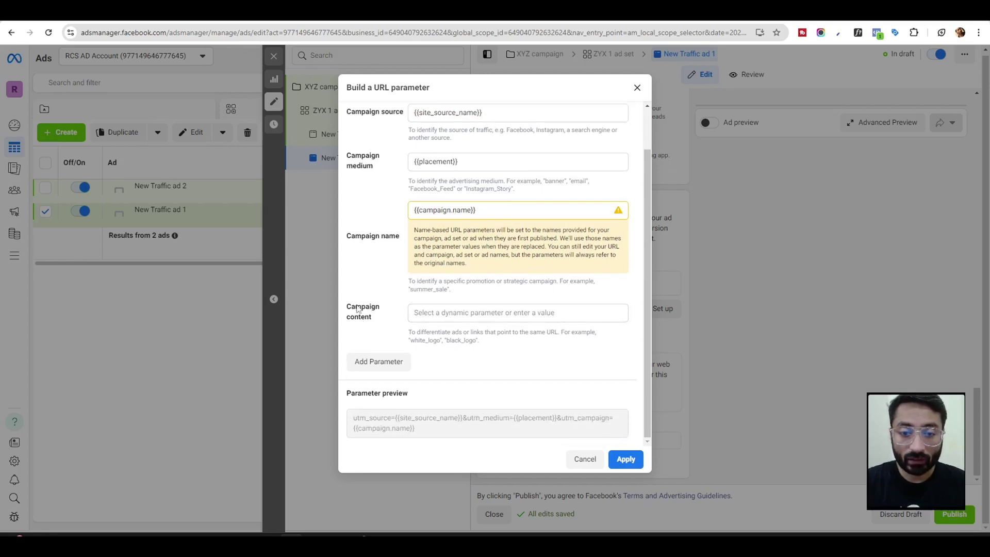
{"action": "left_click_drag", "start_coordinate": [372, 318], "coordinate": [346, 306]}
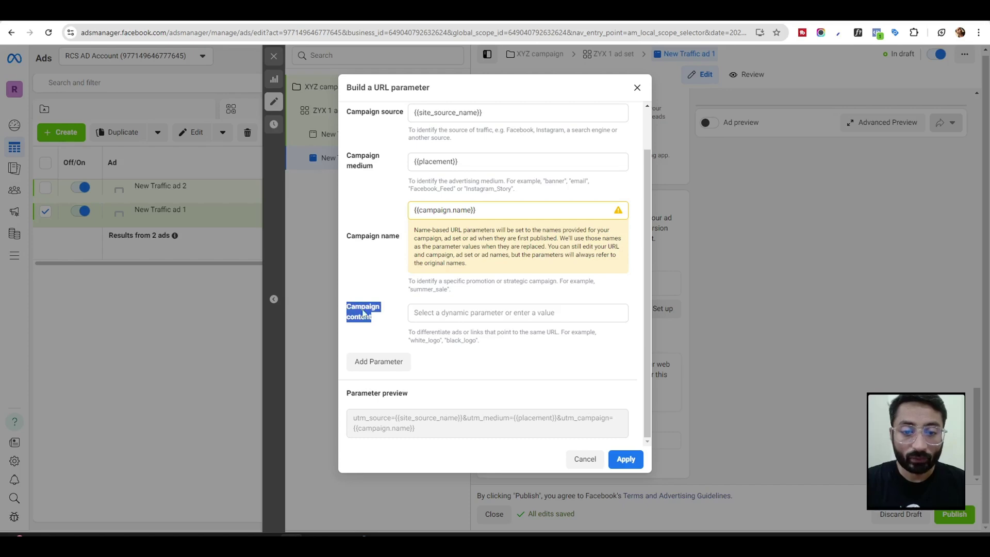
{"action": "left_click", "coordinate": [510, 312]}
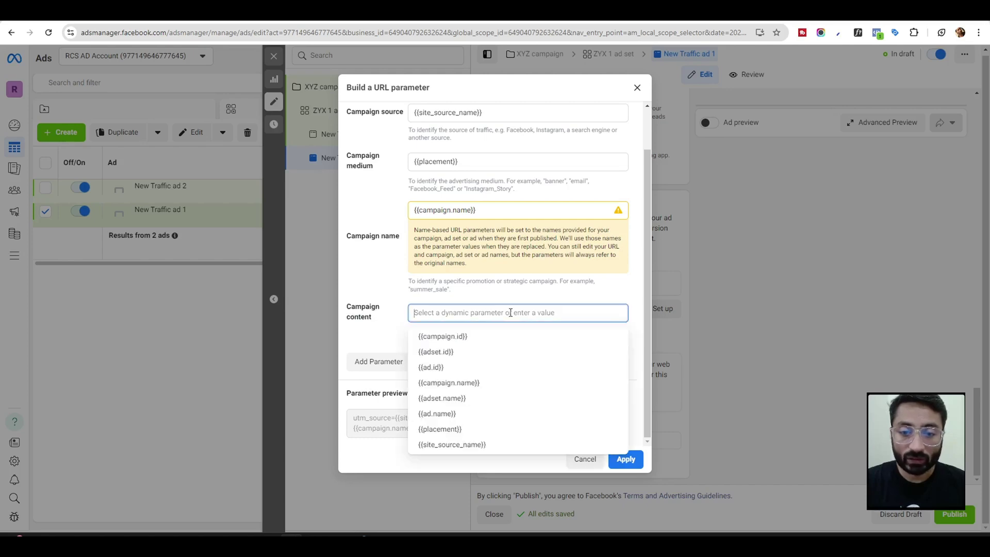
{"action": "left_click", "coordinate": [475, 415]}
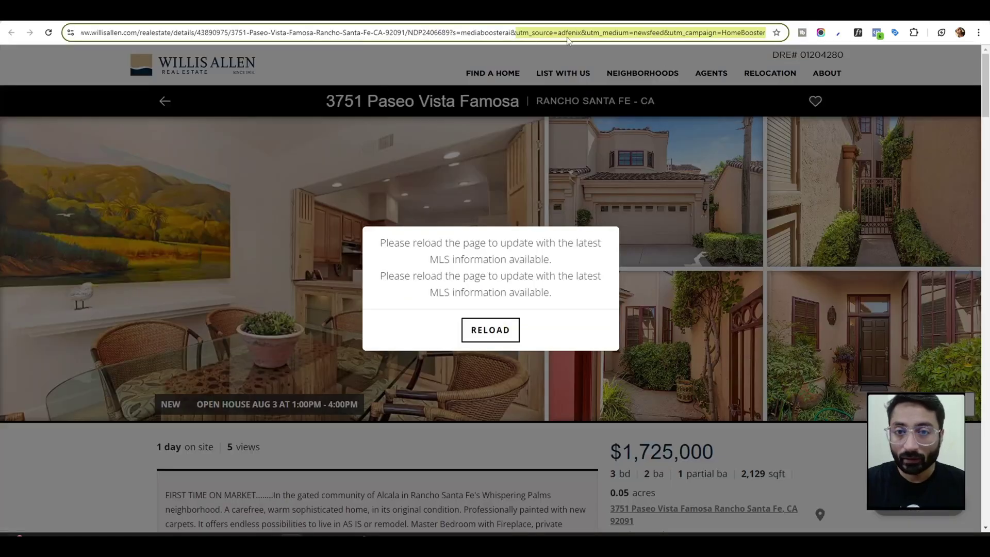
Step: Examine the utm_source value in the example property page's URL and compare it with the parameters set in the builder
{"action": "left_click", "coordinate": [567, 35]}
{"action": "left_click_drag", "start_coordinate": [553, 34], "coordinate": [582, 35]}
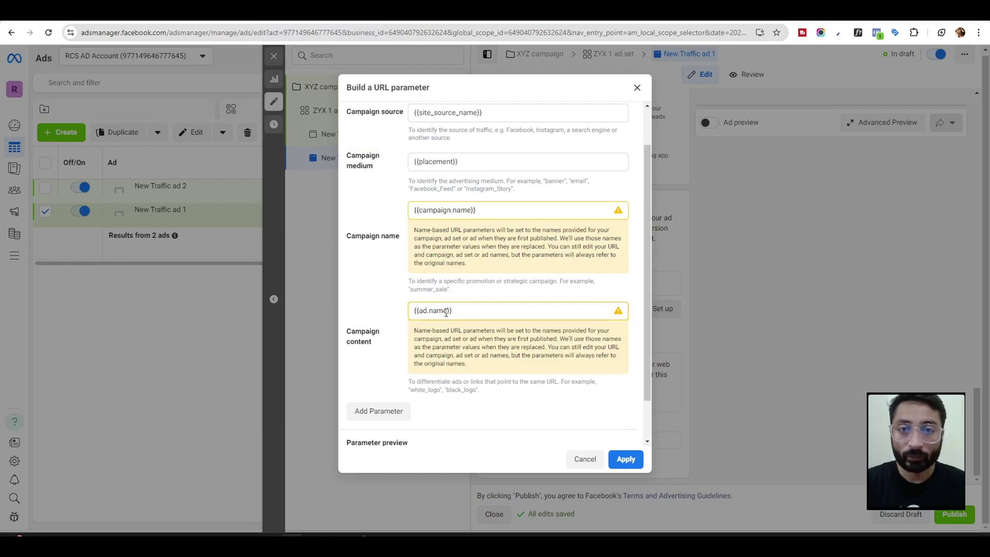
{"action": "scroll", "coordinate": [446, 313], "scroll_direction": "up", "scroll_amount": 1}
Step: Add a custom parameter named Language with the value France
{"action": "scroll", "coordinate": [446, 312], "scroll_direction": "down", "scroll_amount": 2}
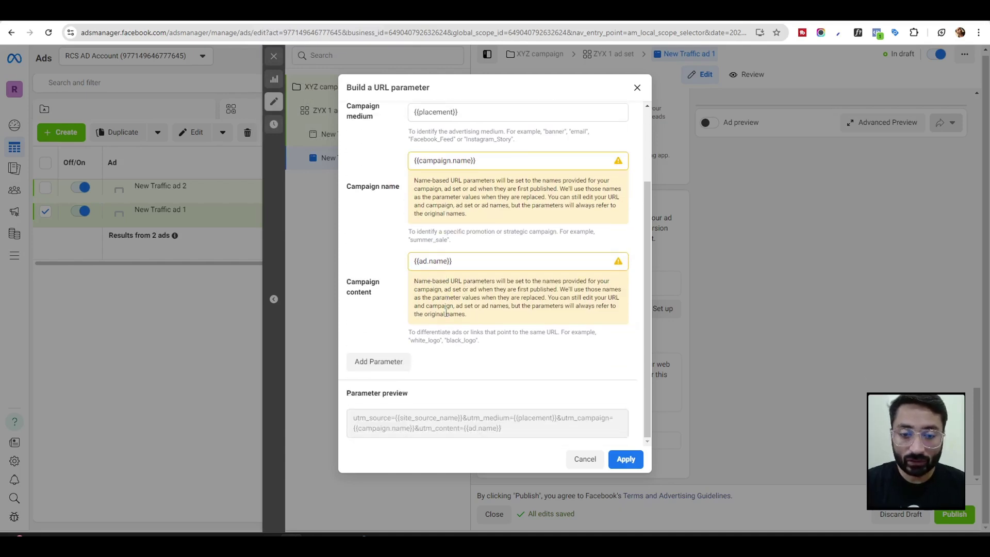
{"action": "left_click", "coordinate": [388, 366]}
{"action": "scroll", "coordinate": [521, 381], "scroll_direction": "down", "scroll_amount": 2}
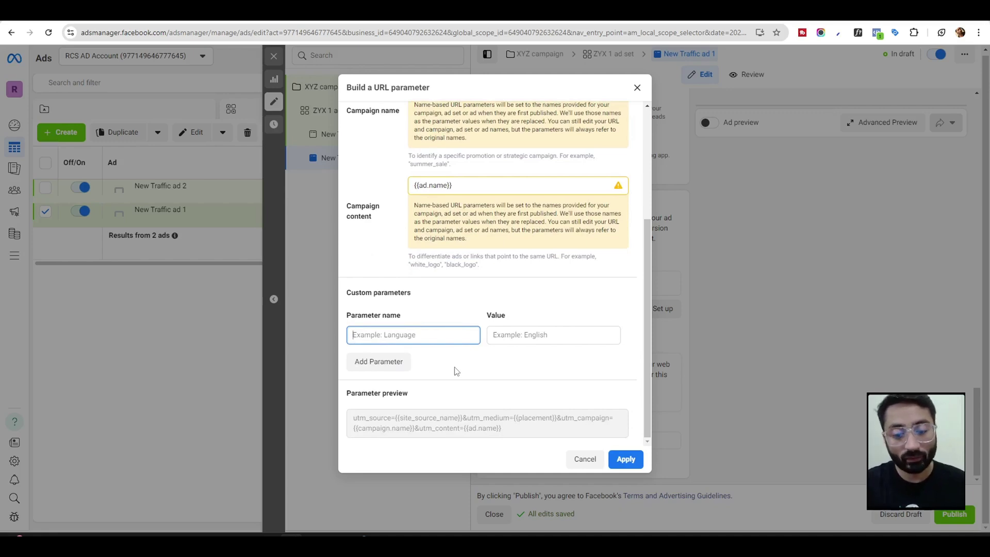
{"action": "type", "text": "Language"}
{"action": "left_click", "coordinate": [519, 333]}
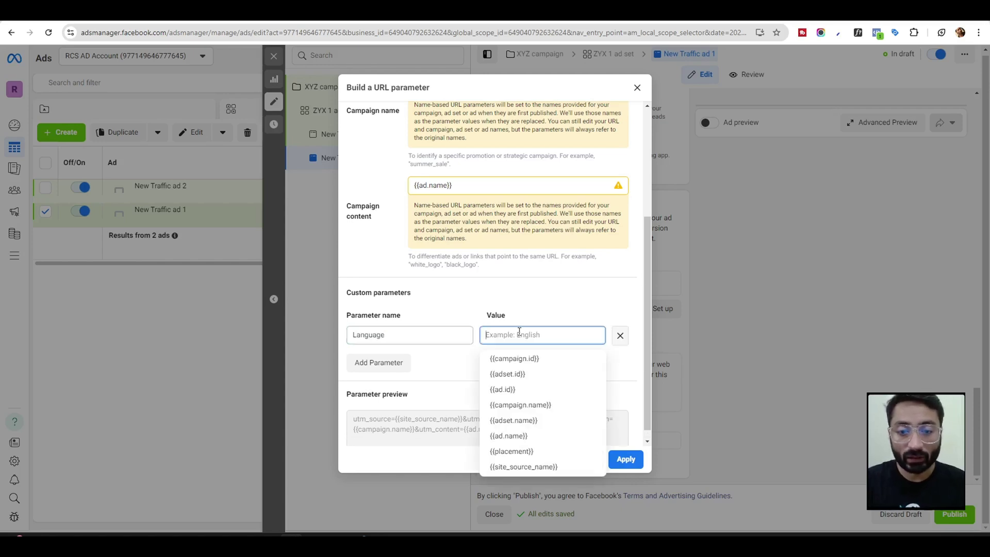
{"action": "type", "text": "france"}
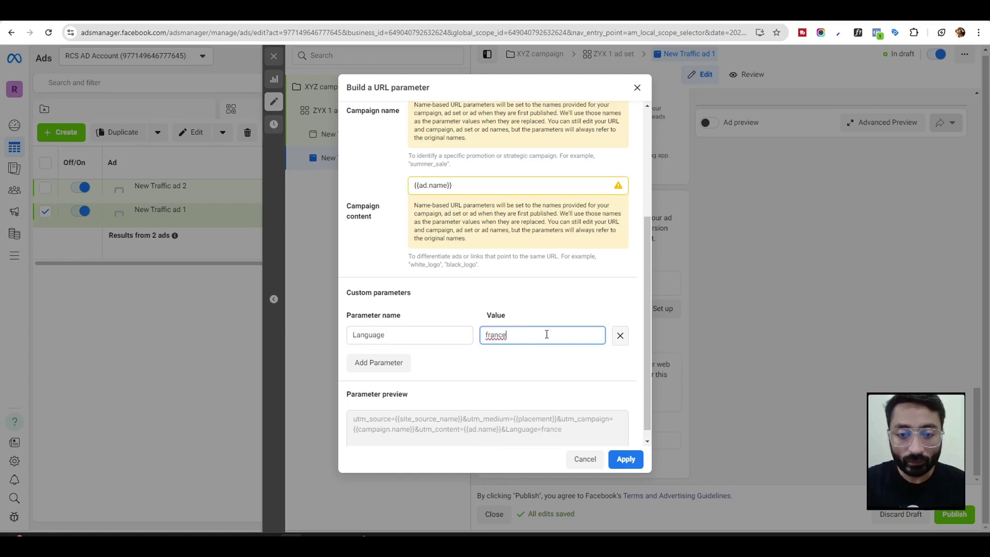
{"action": "right_click", "coordinate": [492, 334]}
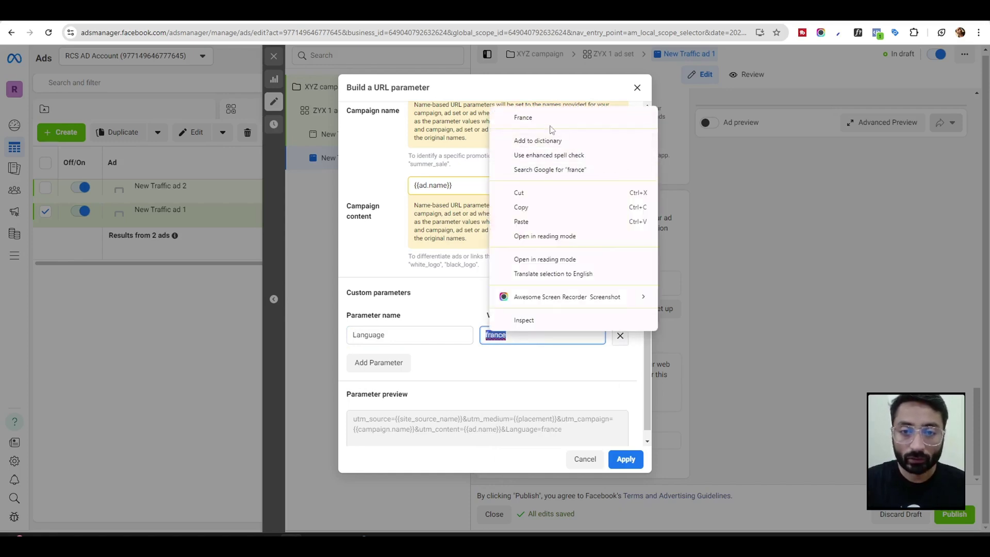
{"action": "left_click", "coordinate": [526, 119]}
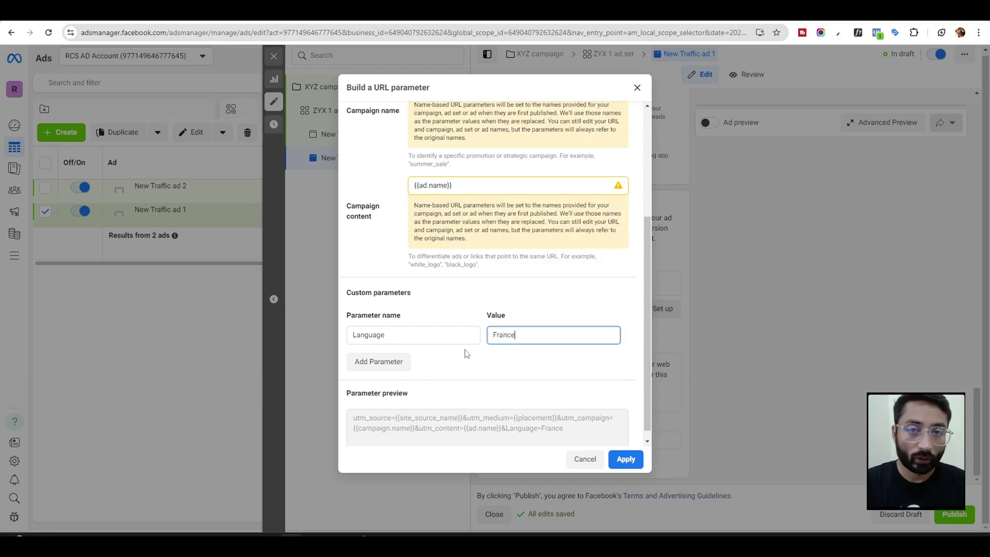
Step: Apply the built URL parameters to New Traffic ad 1 and review them in its tracking settings
{"action": "scroll", "coordinate": [504, 361], "scroll_direction": "down", "scroll_amount": 1}
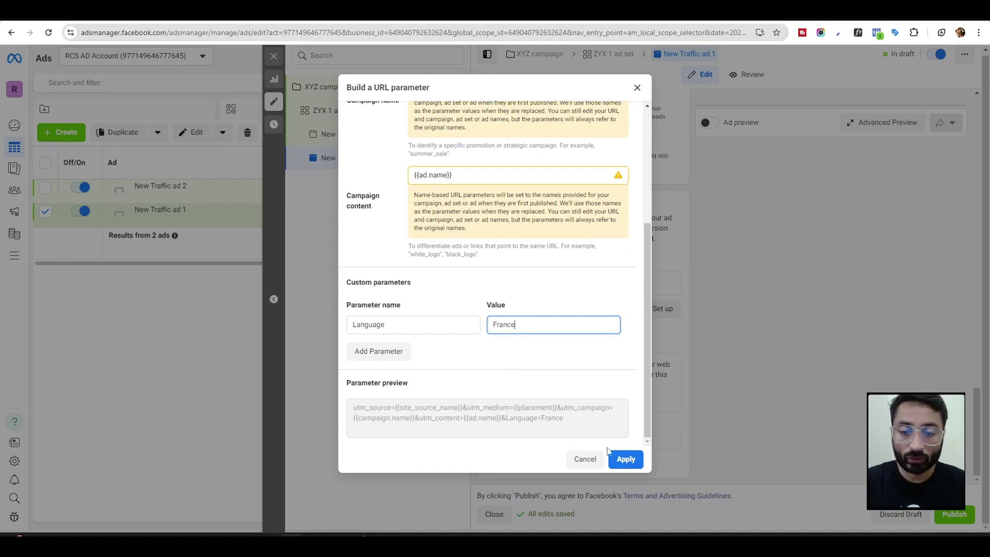
{"action": "left_click", "coordinate": [624, 458]}
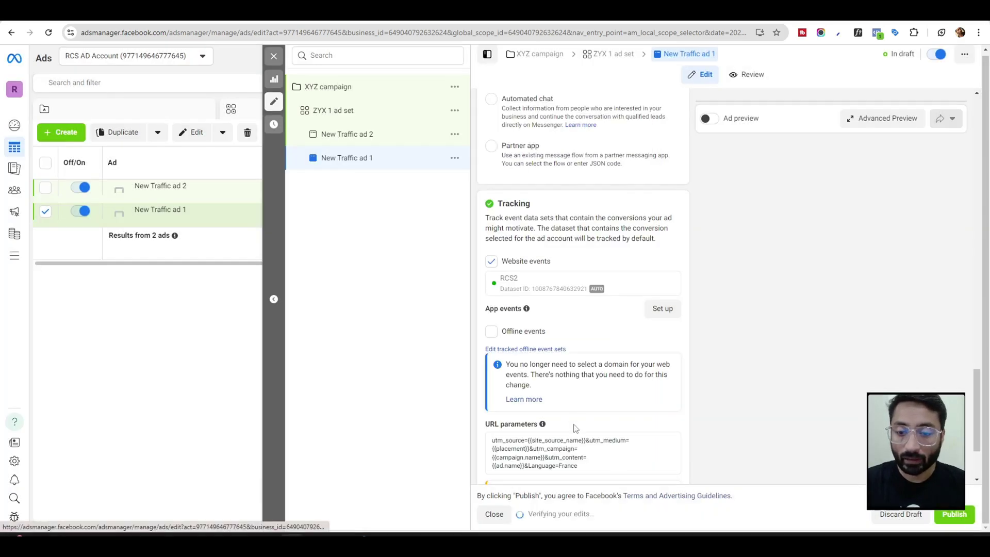
{"action": "scroll", "coordinate": [582, 391], "scroll_direction": "down", "scroll_amount": 2}
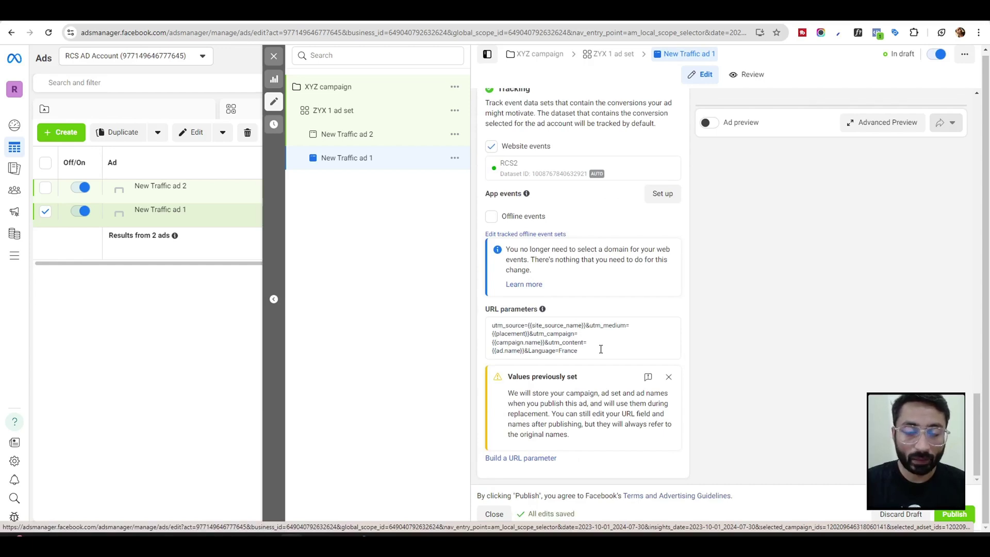
Step: Copy the complete URL parameters string of New Traffic ad 1
{"action": "left_click", "coordinate": [545, 336]}
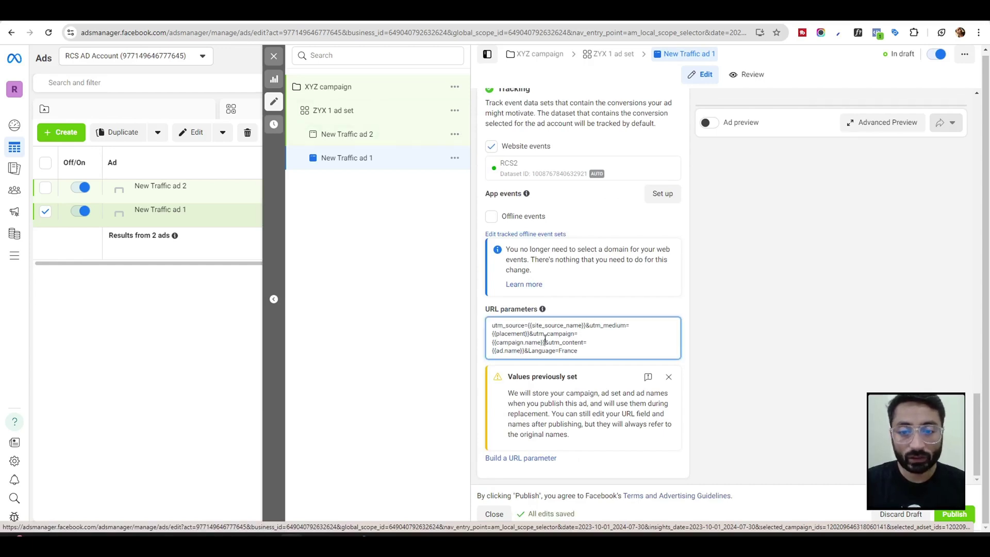
{"action": "triple_click", "coordinate": [615, 345]}
{"action": "key", "text": "ctrl+c"}
{"action": "left_click", "coordinate": [621, 347]}
Step: Paste the copied string into the URL parameters of New Traffic ad 2 and dismiss the notice about previously set values
{"action": "left_click", "coordinate": [351, 136]}
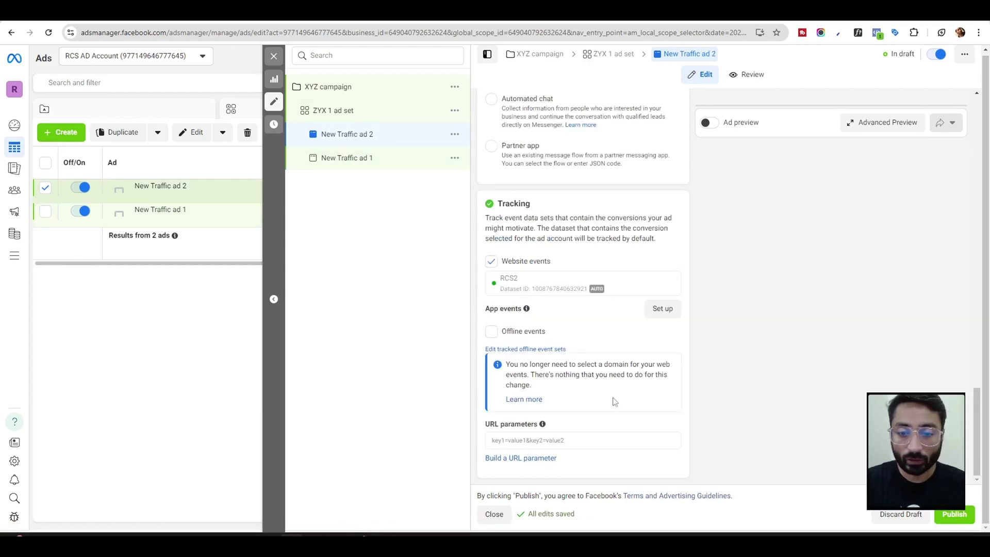
{"action": "left_click", "coordinate": [592, 440]}
{"action": "key", "text": "ctrl+v"}
{"action": "scroll", "coordinate": [597, 420], "scroll_direction": "down", "scroll_amount": 1}
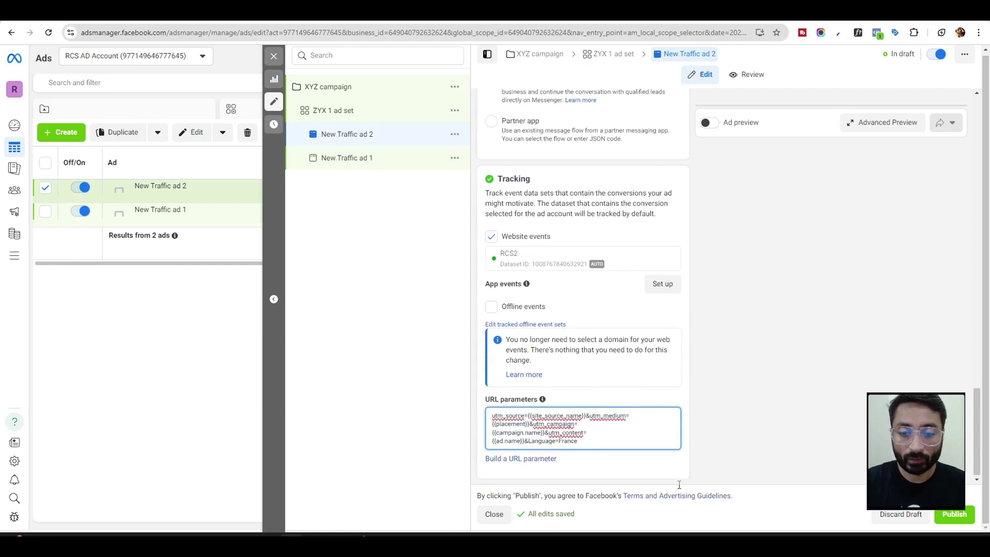
{"action": "scroll", "coordinate": [636, 397], "scroll_direction": "down", "scroll_amount": 2}
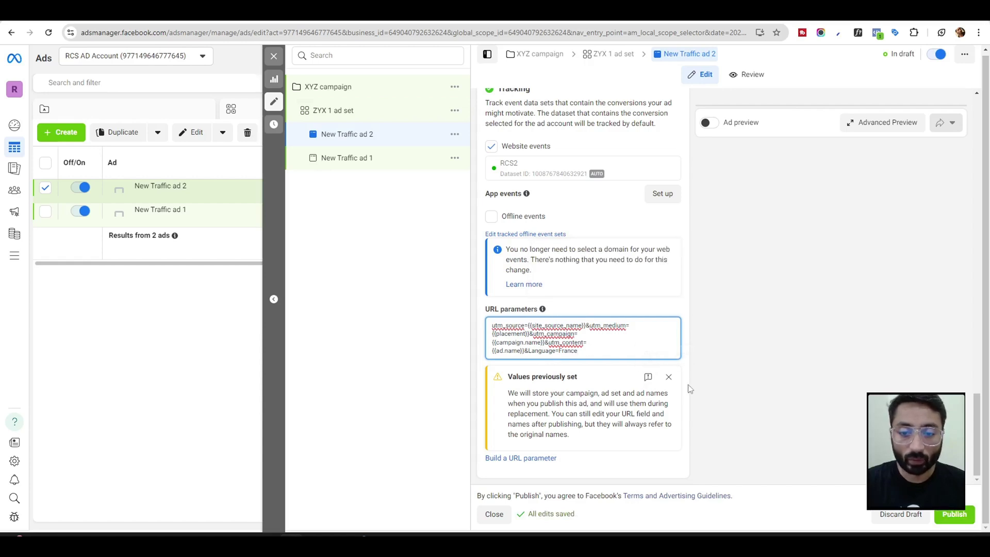
{"action": "left_click", "coordinate": [668, 377]}
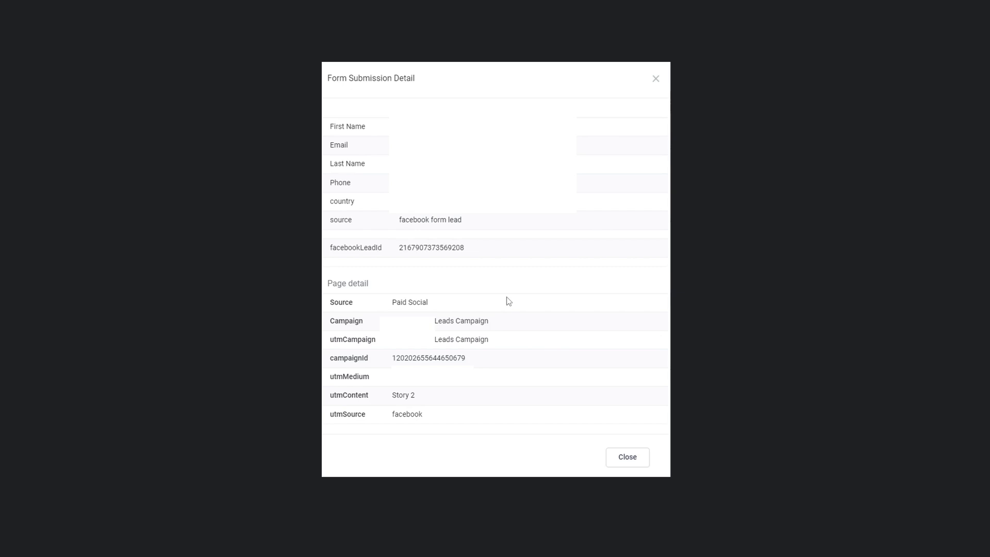
Step: Examine the source entry in the lead's Form Submission Detail
{"action": "left_click_drag", "start_coordinate": [475, 225], "coordinate": [392, 219]}
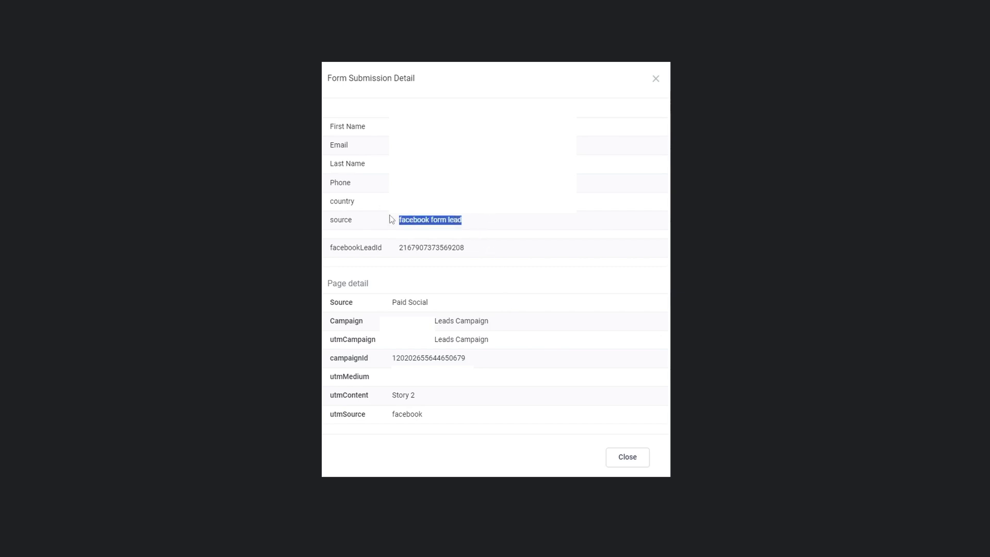
{"action": "left_click_drag", "start_coordinate": [327, 225], "coordinate": [492, 229]}
{"action": "left_click", "coordinate": [486, 321]}
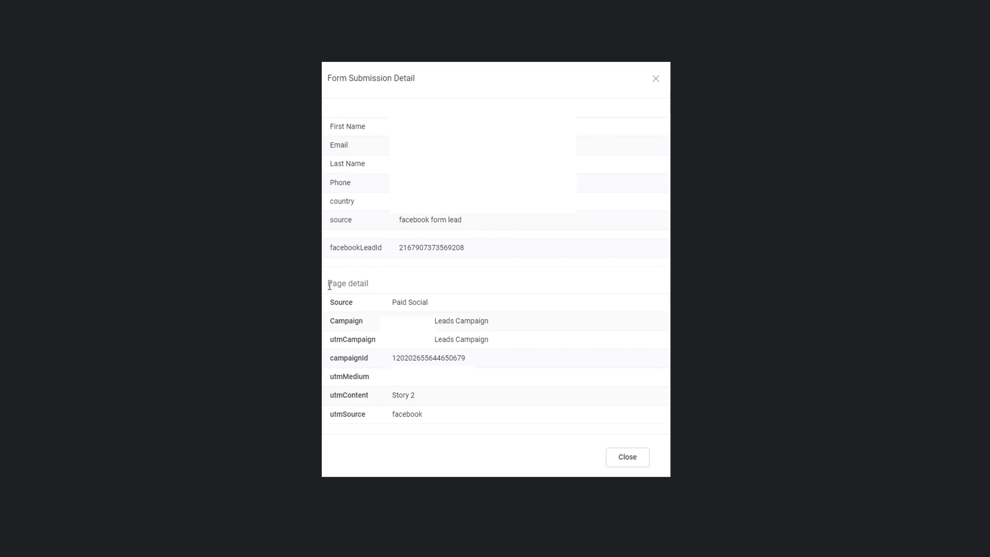
Step: Examine the Source and Campaign entries in the lead's Page detail section, comparing the source with the utm_medium parameter in the website URL
{"action": "left_click_drag", "start_coordinate": [330, 285], "coordinate": [422, 289]}
{"action": "left_click", "coordinate": [505, 306]}
{"action": "double_click", "coordinate": [337, 306]}
{"action": "left_click_drag", "start_coordinate": [393, 305], "coordinate": [461, 302]}
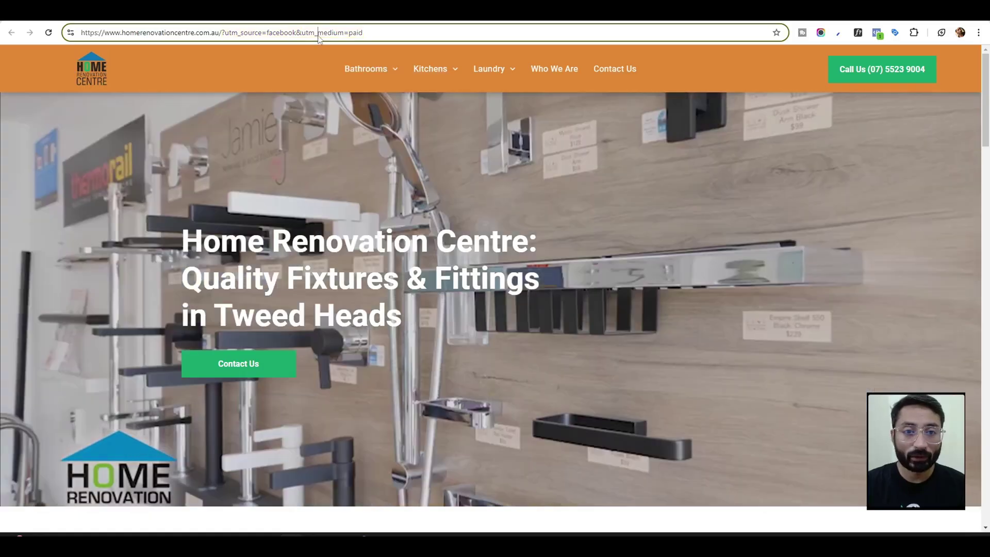
{"action": "left_click_drag", "start_coordinate": [301, 33], "coordinate": [402, 32]}
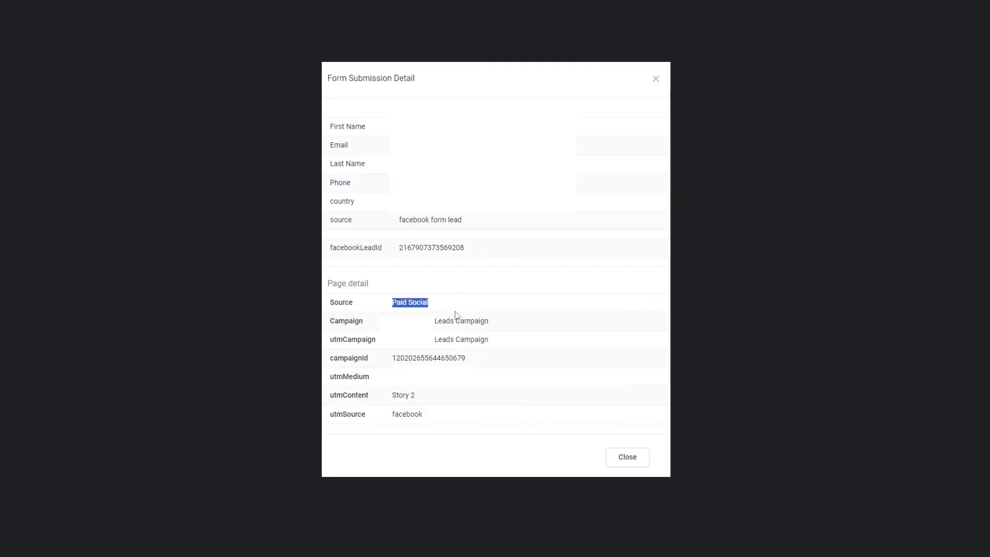
{"action": "left_click", "coordinate": [407, 315]}
{"action": "left_click_drag", "start_coordinate": [390, 310], "coordinate": [455, 308]}
{"action": "left_click", "coordinate": [456, 308]}
{"action": "left_click_drag", "start_coordinate": [434, 321], "coordinate": [555, 325]}
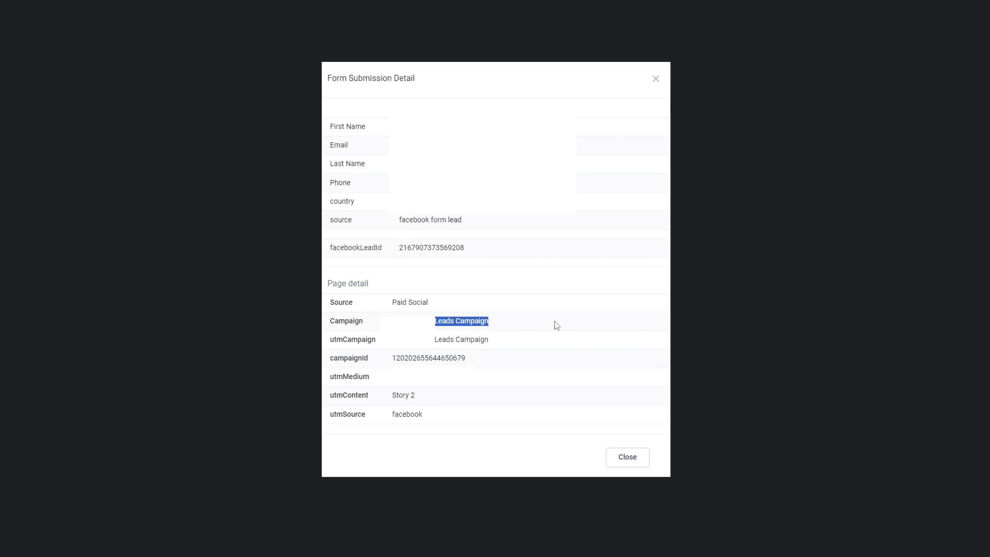
{"action": "left_click", "coordinate": [556, 325]}
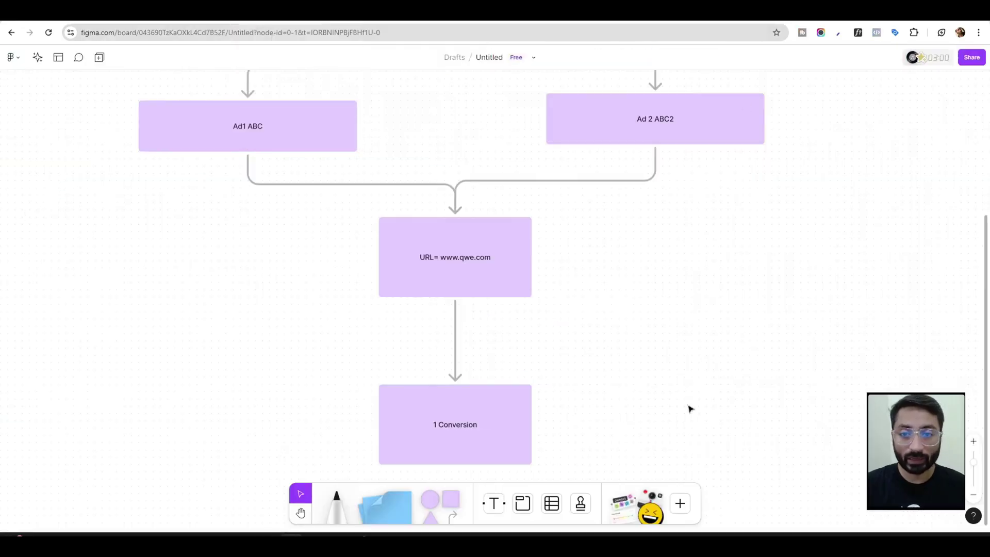
Step: On the FigJam board, add a box labelled "URL Parameter" to the right of the flow between the URL and 1 Conversion boxes, without a connector
{"action": "scroll", "coordinate": [587, 287], "scroll_direction": "down", "scroll_amount": 3}
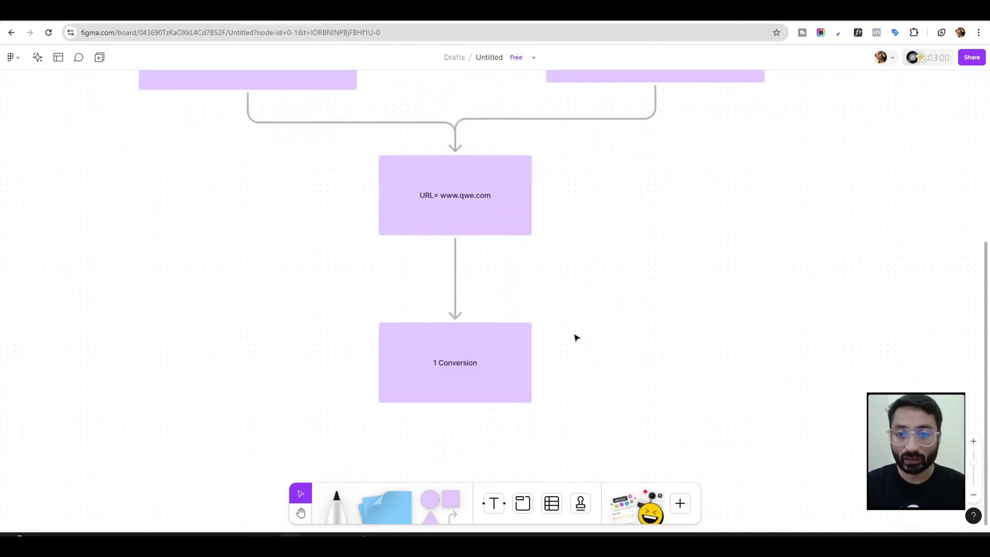
{"action": "scroll", "coordinate": [574, 336], "scroll_direction": "up", "scroll_amount": 4}
{"action": "scroll", "coordinate": [593, 168], "scroll_direction": "down", "scroll_amount": 4}
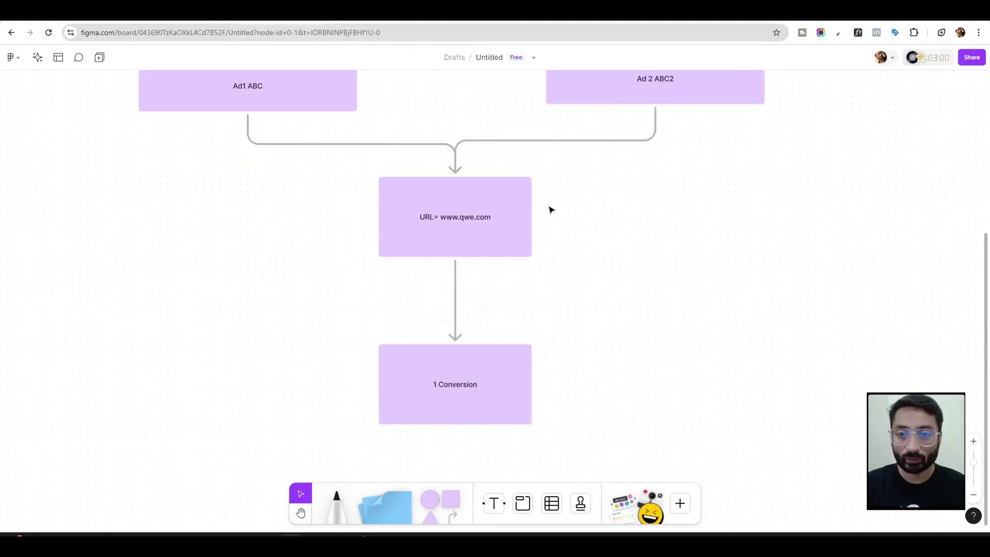
{"action": "left_click", "coordinate": [504, 393]}
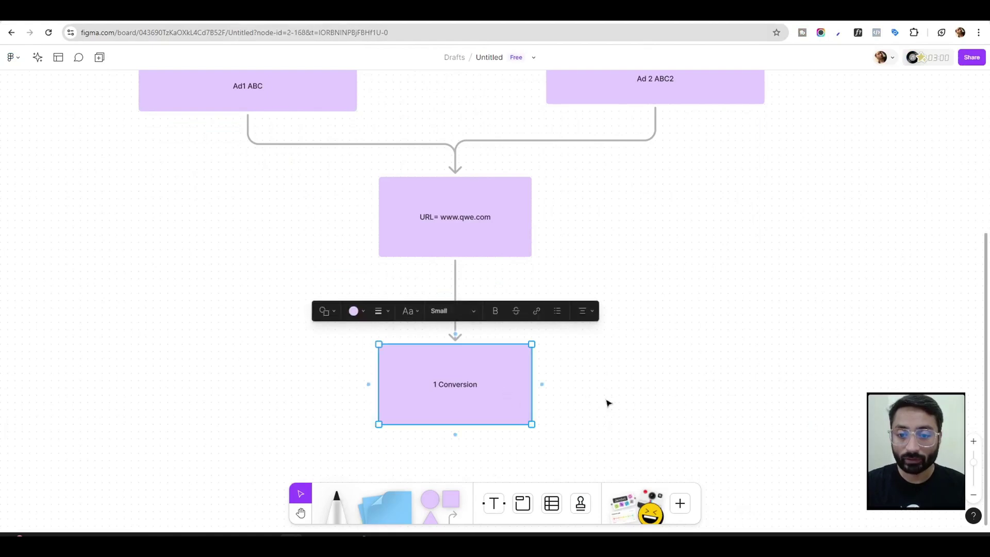
{"action": "left_click", "coordinate": [542, 384]}
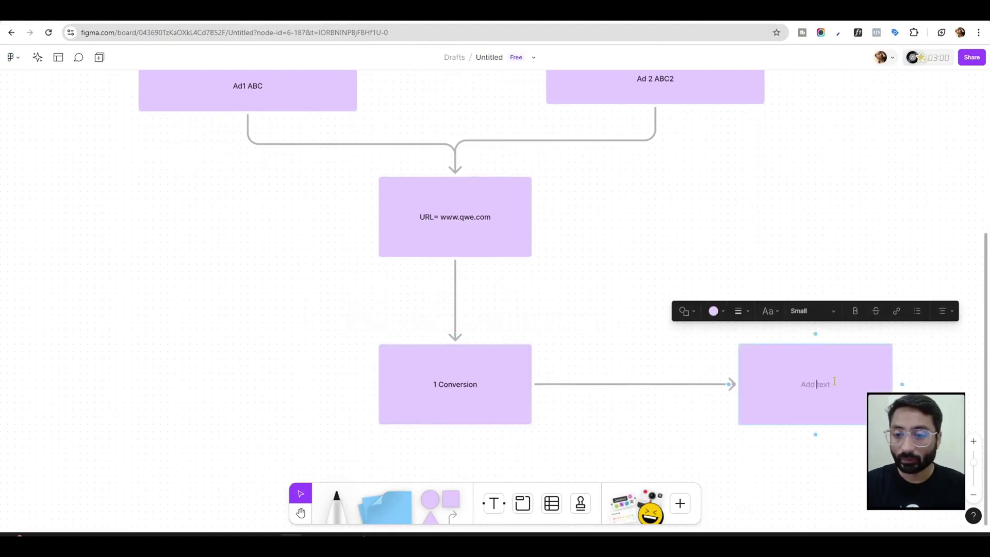
{"action": "type", "text": "URL PArameter"}
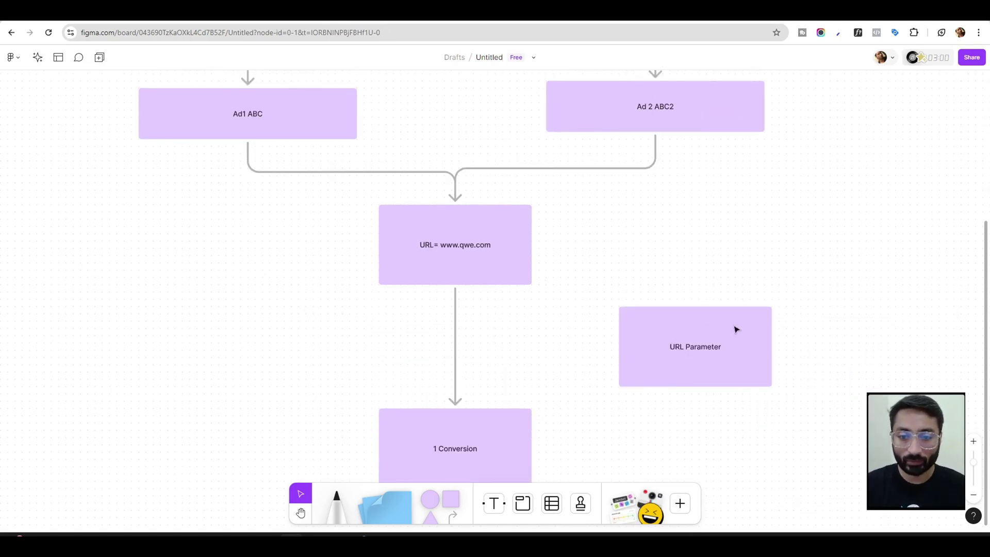
{"action": "left_click", "coordinate": [469, 248]}
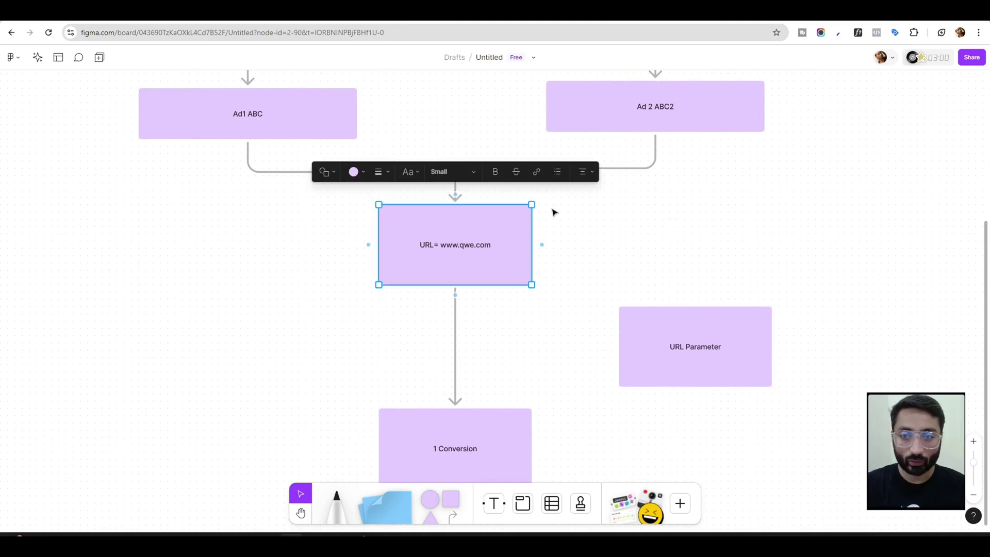
{"action": "left_click_drag", "start_coordinate": [453, 259], "coordinate": [454, 303]}
{"action": "left_click", "coordinate": [639, 159]}
{"action": "key", "text": "Delete"}
Step: Connect the Ad 2 ABC2 and Ad1 ABC boxes to the top of the URL Parameter box
{"action": "left_click", "coordinate": [662, 135]}
{"action": "left_click_drag", "start_coordinate": [655, 147], "coordinate": [695, 308]}
{"action": "left_click", "coordinate": [254, 130]}
{"action": "left_click_drag", "start_coordinate": [248, 148], "coordinate": [695, 308]}
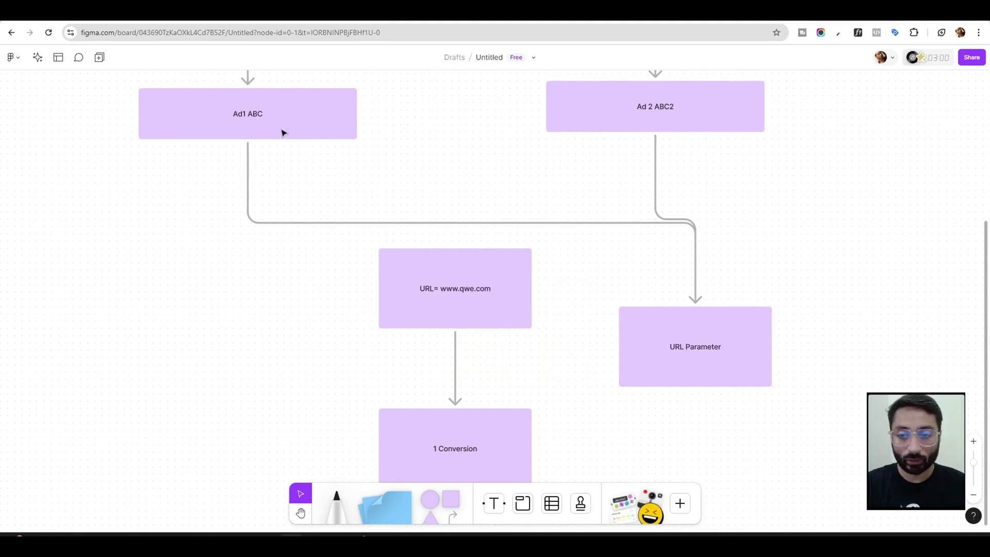
{"action": "left_click", "coordinate": [705, 375]}
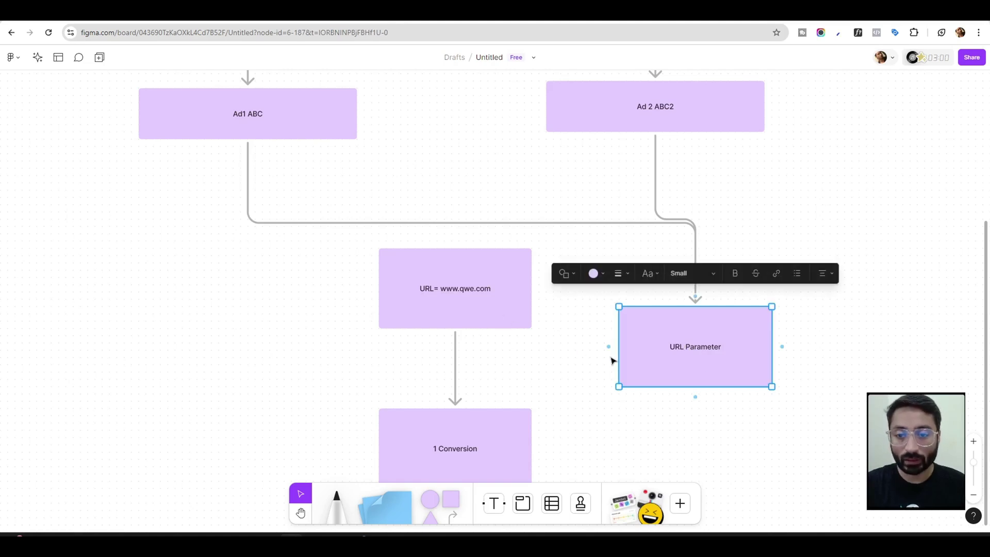
{"action": "left_click_drag", "start_coordinate": [608, 346], "coordinate": [528, 282]}
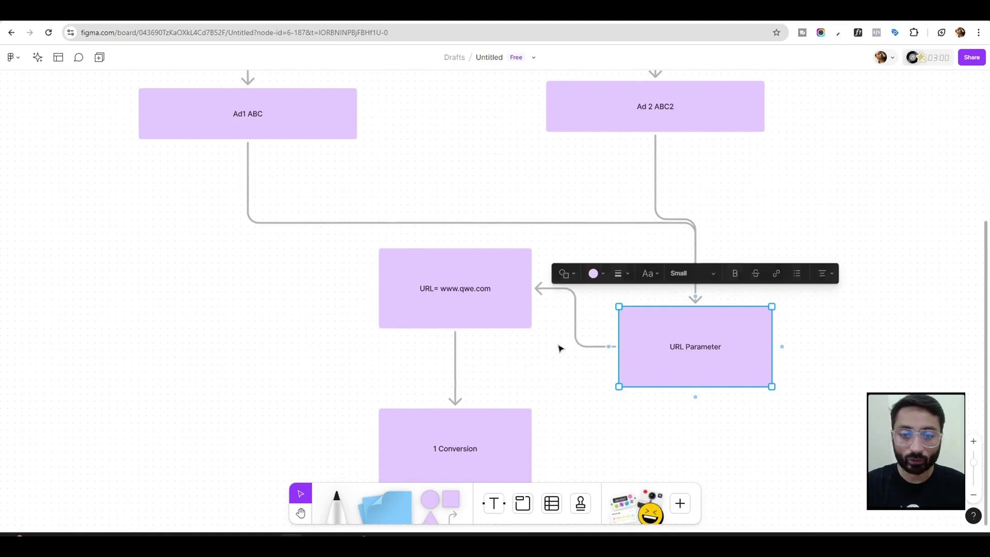
{"action": "key", "text": "Escape"}
Step: Review the flow from the campaign and ad set through Ad 2 ABC2 and the URL Parameter box to the website URL
{"action": "scroll", "coordinate": [720, 431], "scroll_direction": "up", "scroll_amount": 2}
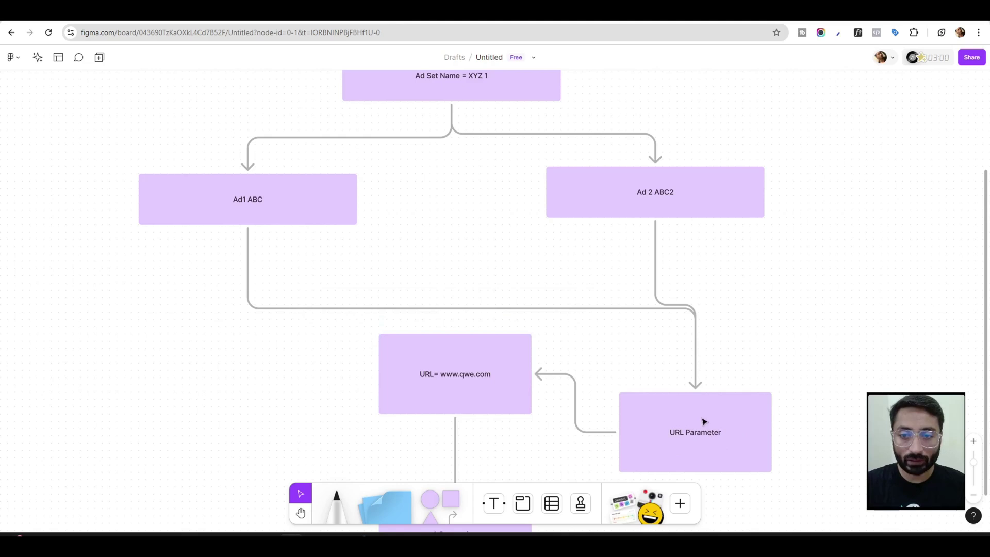
{"action": "scroll", "coordinate": [595, 265], "scroll_direction": "up", "scroll_amount": 5}
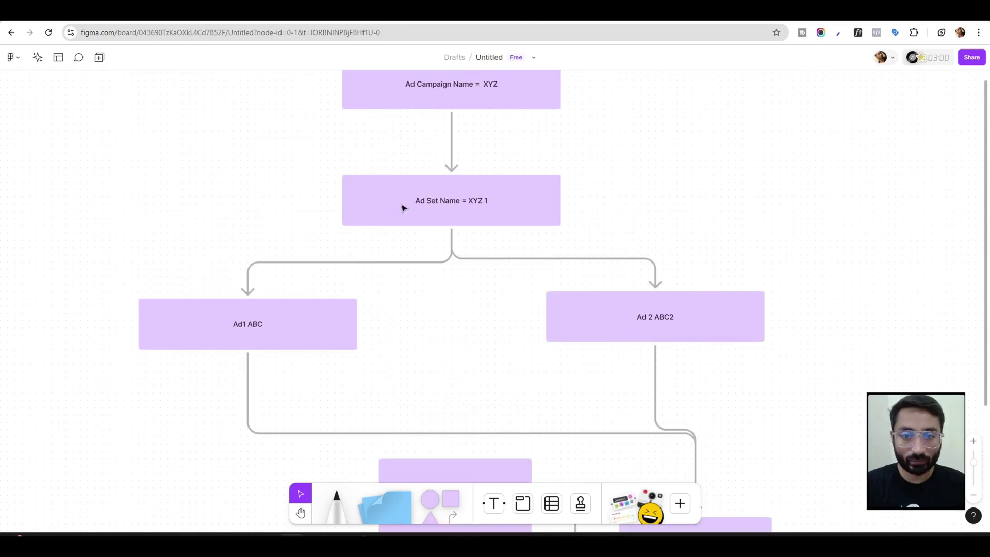
{"action": "scroll", "coordinate": [541, 198], "scroll_direction": "down", "scroll_amount": 4}
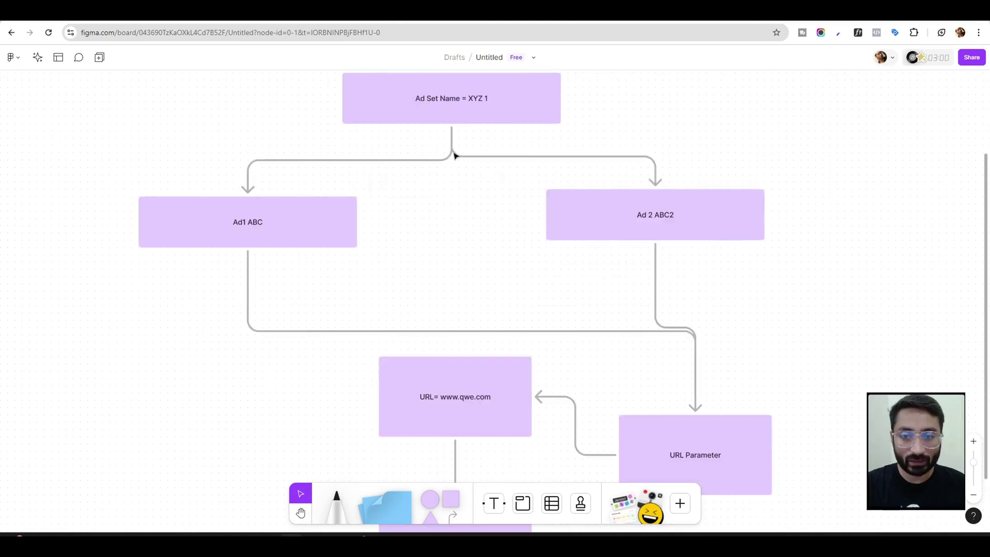
{"action": "left_click", "coordinate": [654, 231]}
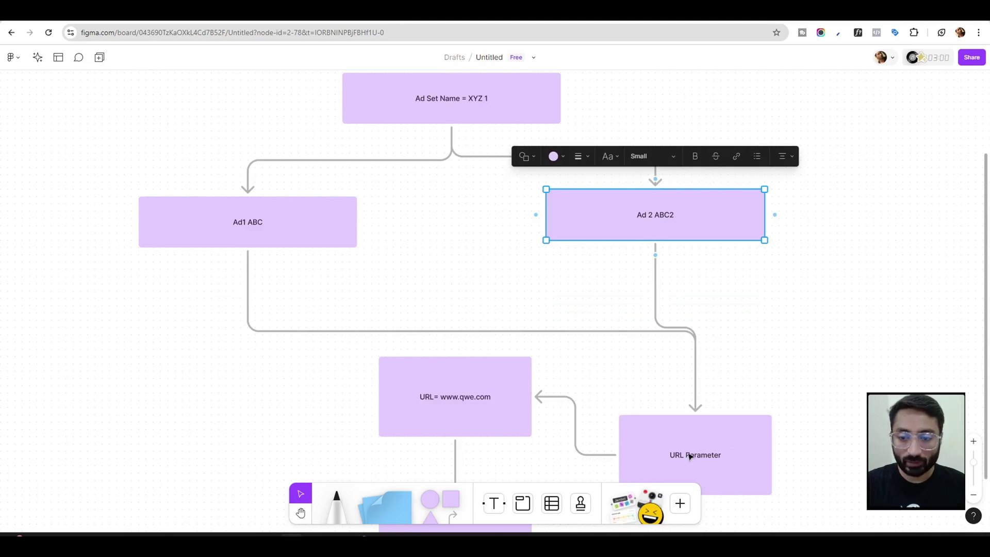
{"action": "scroll", "coordinate": [690, 456], "scroll_direction": "down", "scroll_amount": 3}
{"action": "left_click", "coordinate": [669, 280]}
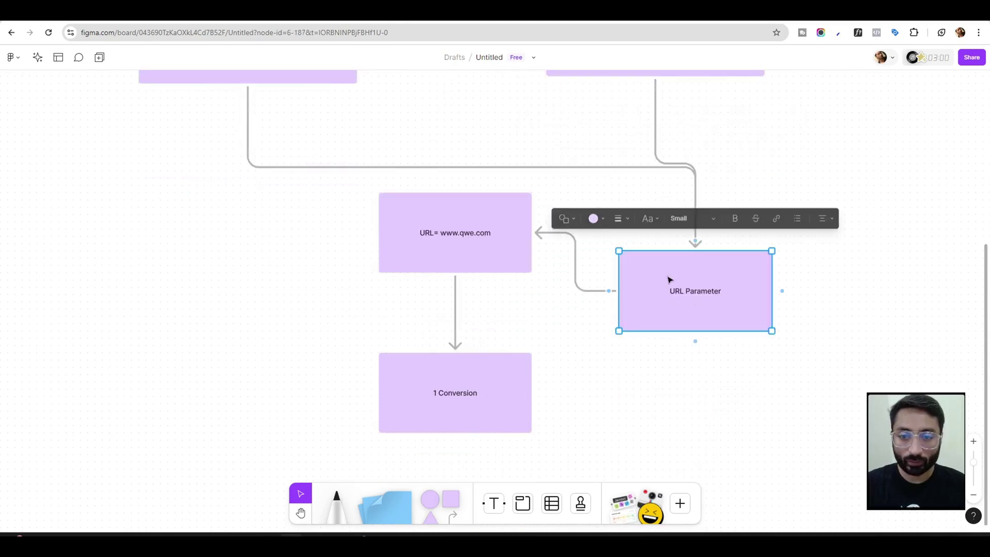
{"action": "left_click", "coordinate": [491, 258]}
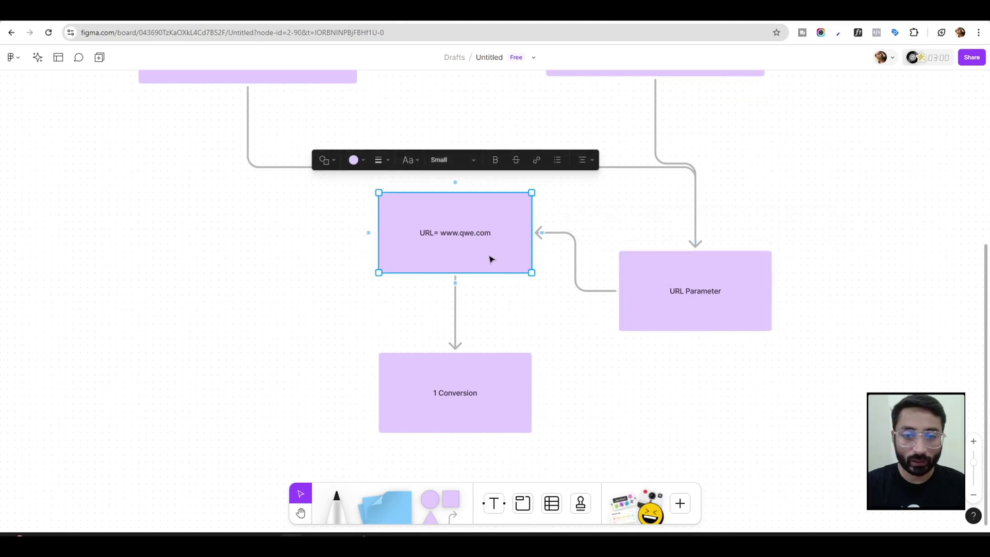
Step: Add a connected box below 1 Conversion and start labelling it "DAtabase CR"
{"action": "left_click", "coordinate": [475, 415]}
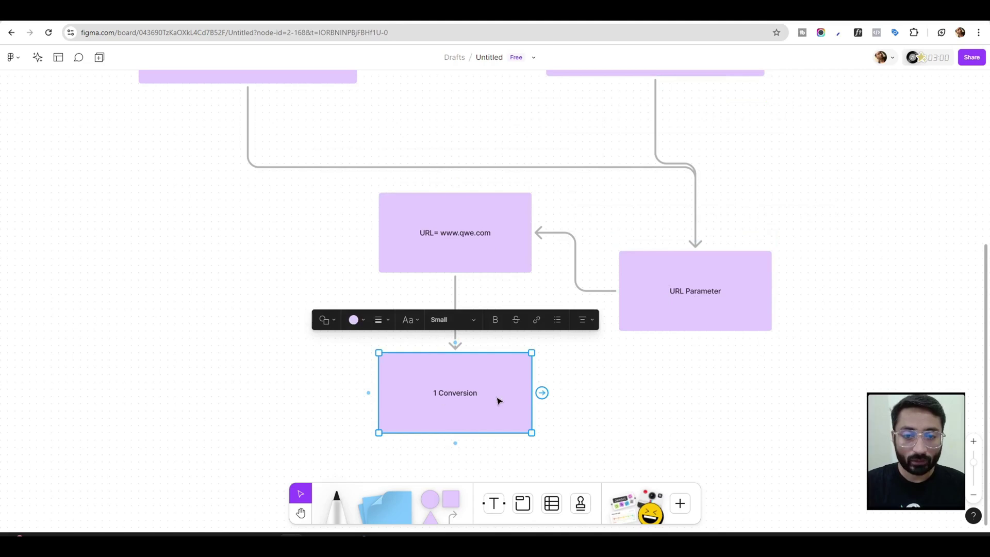
{"action": "scroll", "coordinate": [497, 398], "scroll_direction": "down", "scroll_amount": 3}
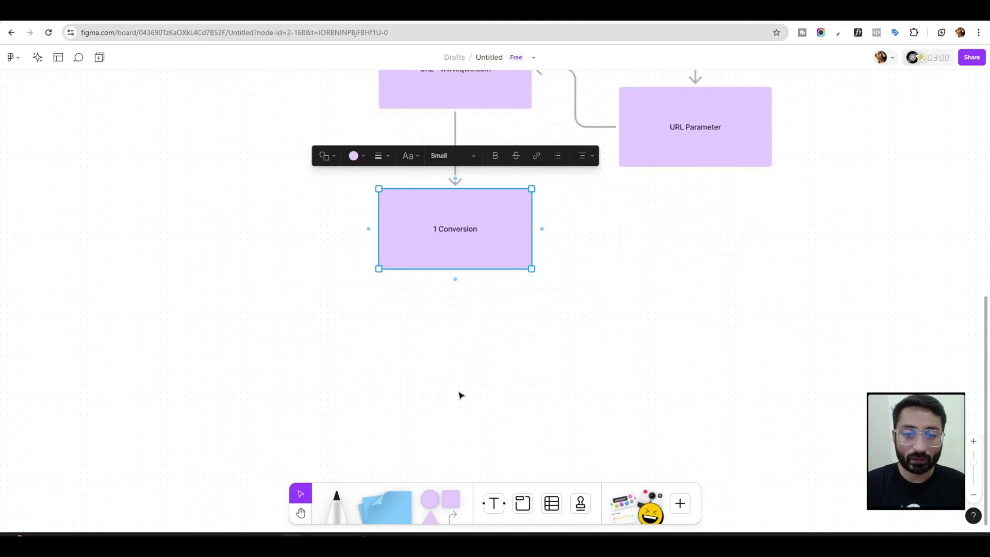
{"action": "left_click", "coordinate": [455, 279]}
{"action": "type", "text": "DA"}
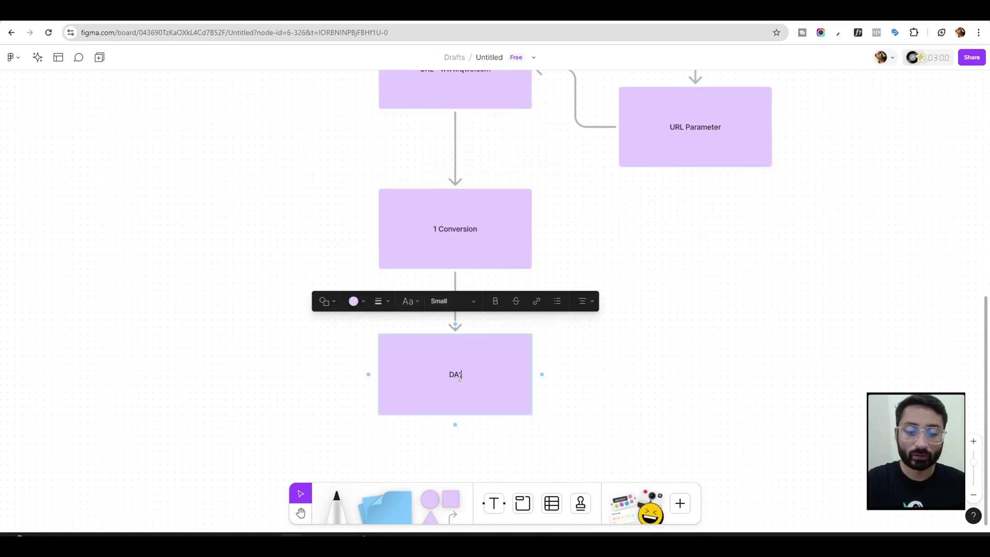
{"action": "type", "text": "tabase CR"}
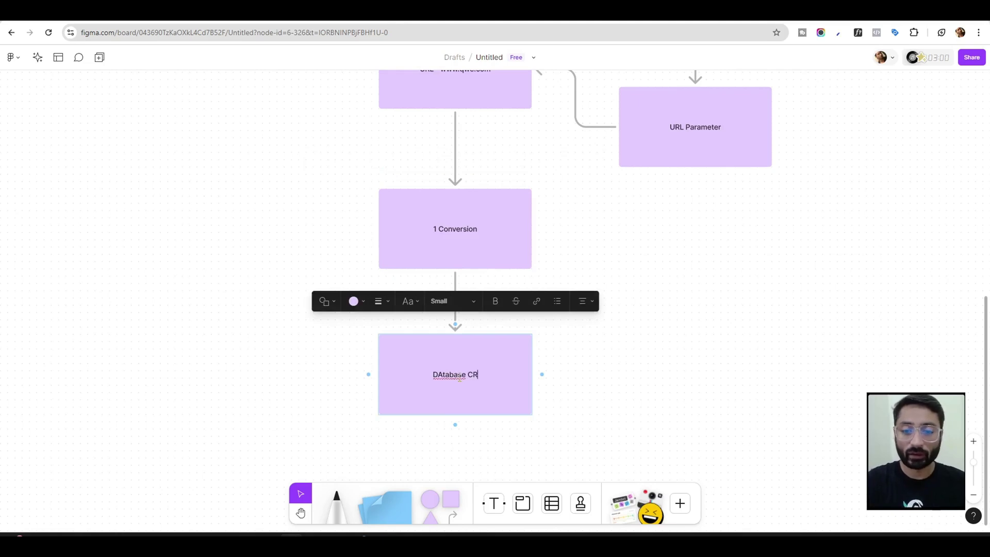